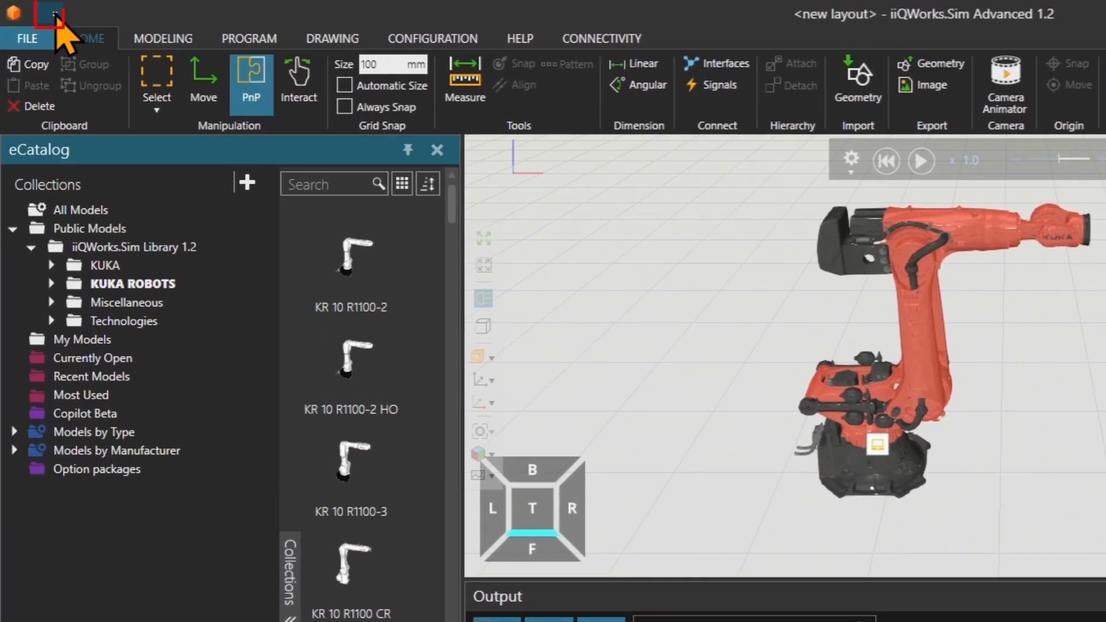
- Add New, Open, Save, Save As, Undo and Redo to the Quick Access Toolbar
left_click(55, 15)
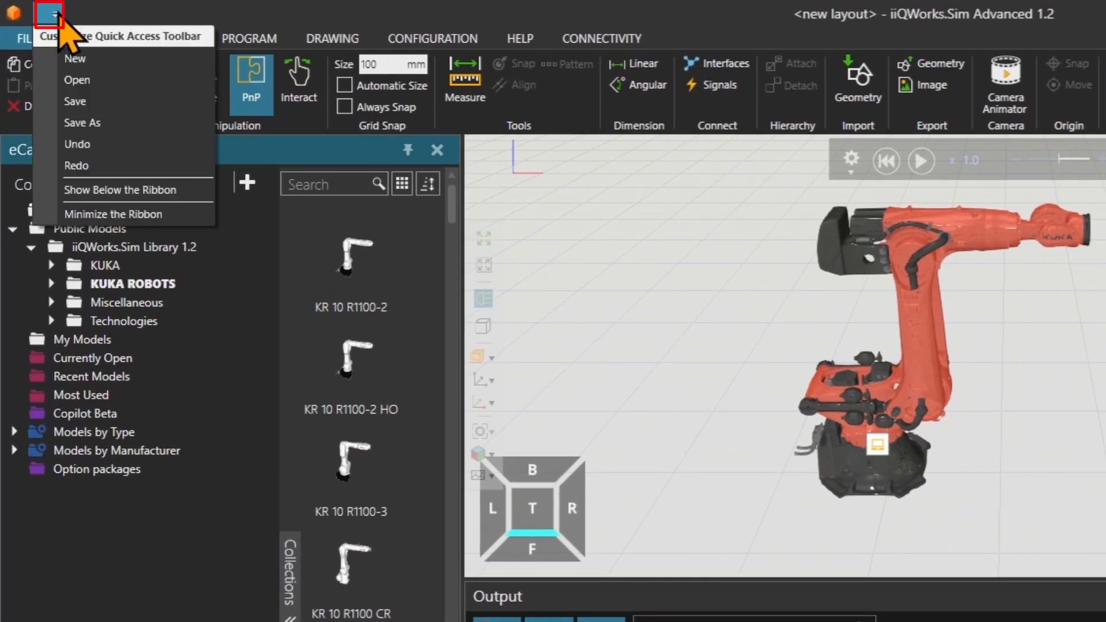
left_click(79, 58)
left_click(76, 14)
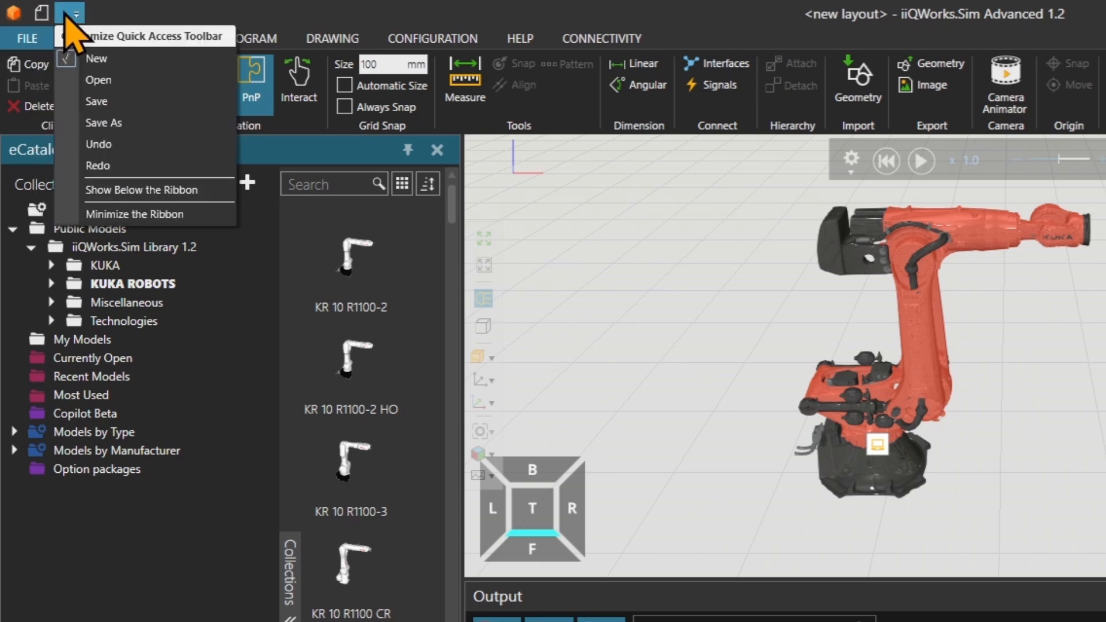
left_click(96, 80)
left_click(97, 13)
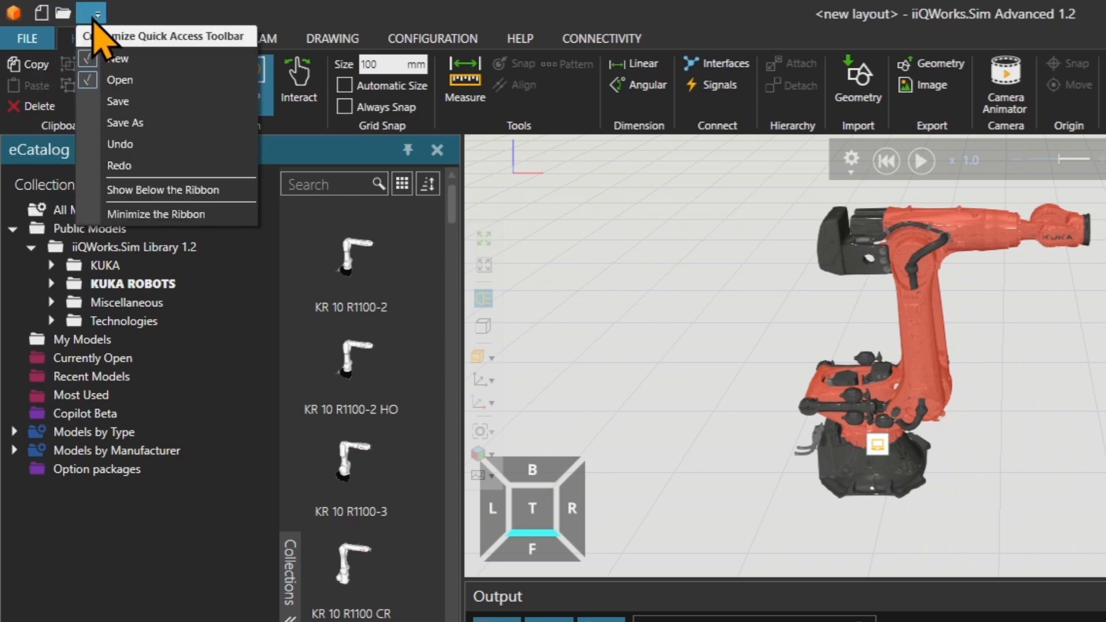
left_click(95, 101)
left_click(119, 14)
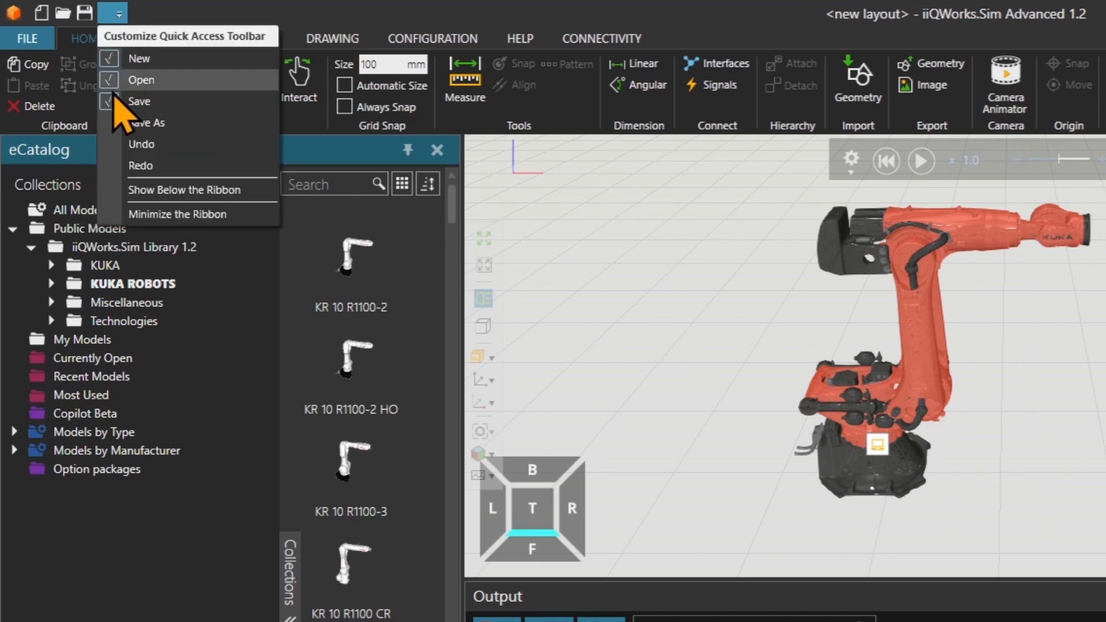
left_click(128, 120)
left_click(140, 14)
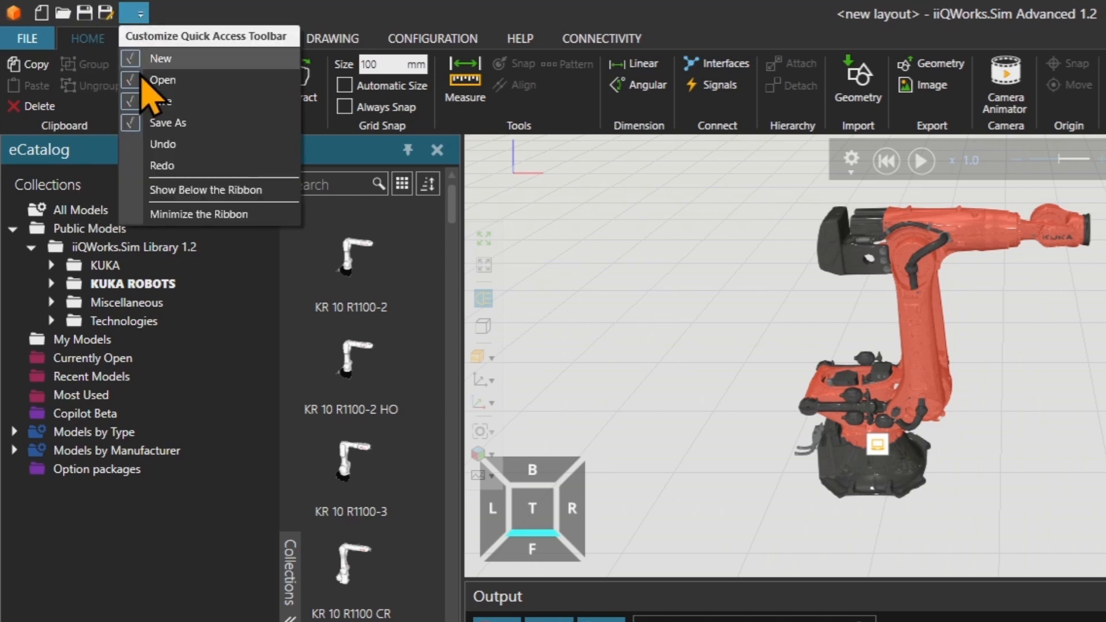
left_click(147, 141)
left_click(160, 14)
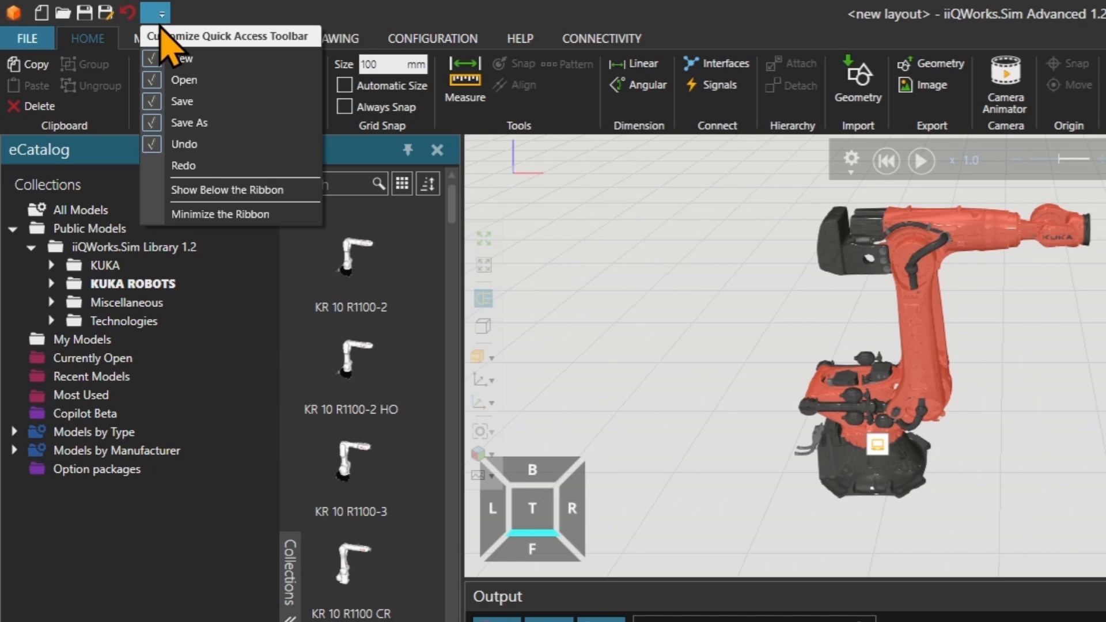
left_click(175, 164)
- Place the Quick Access Toolbar below the ribbon, and return it above the ribbon
left_click(187, 15)
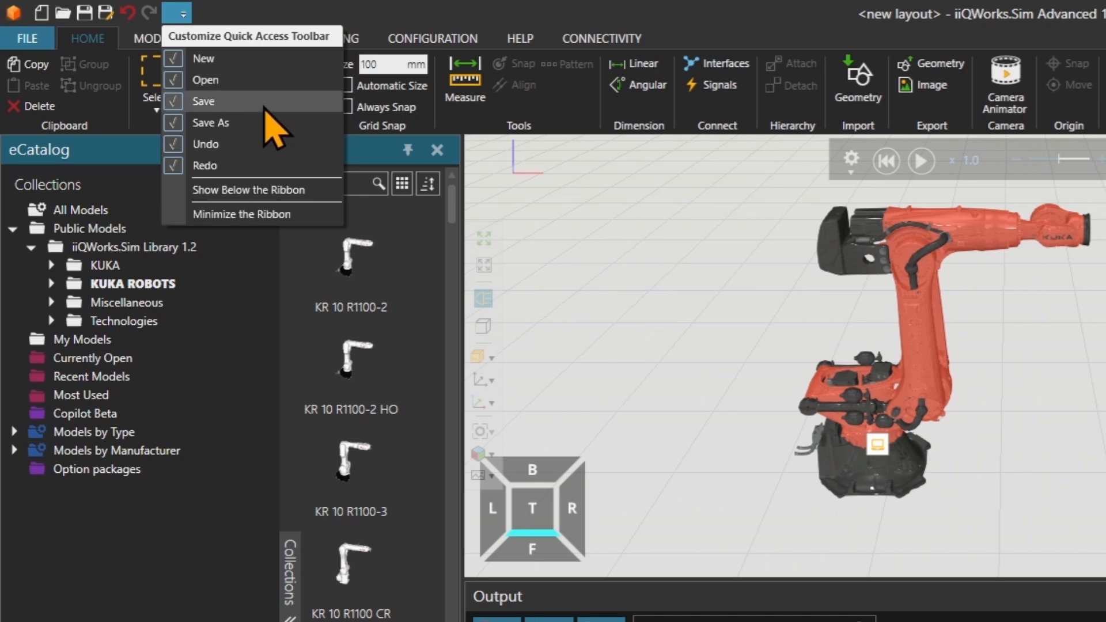
left_click(262, 190)
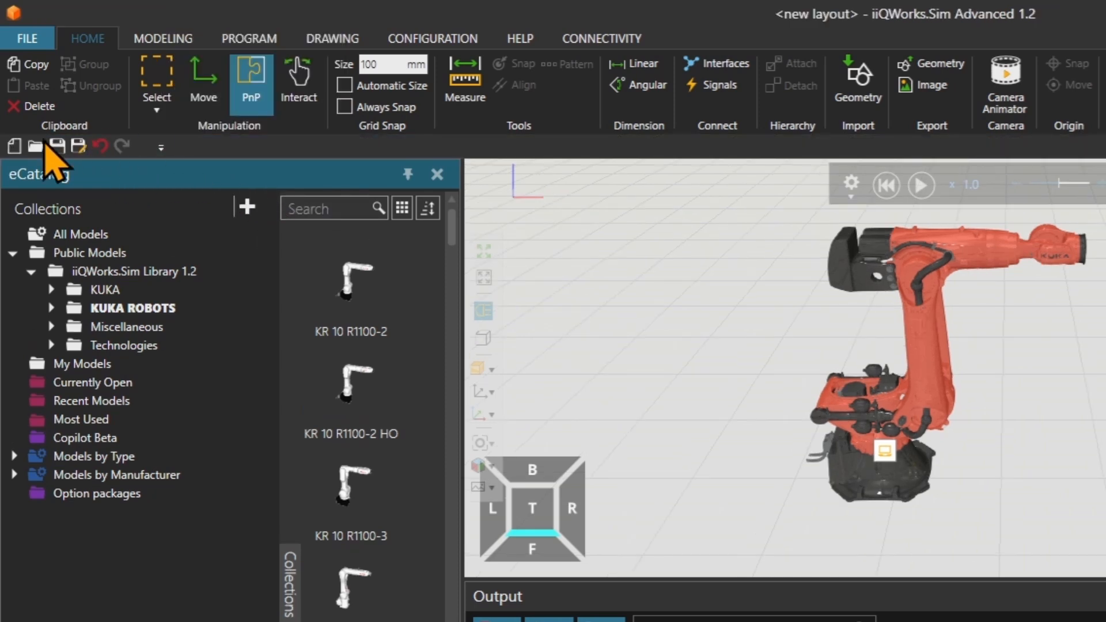
left_click(161, 147)
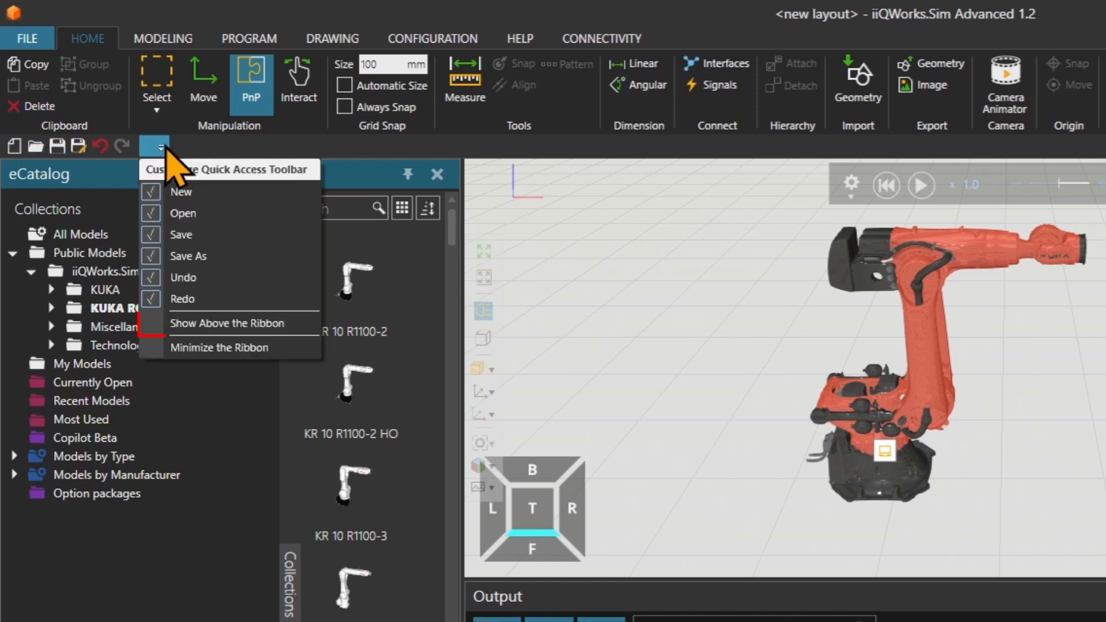
left_click(199, 323)
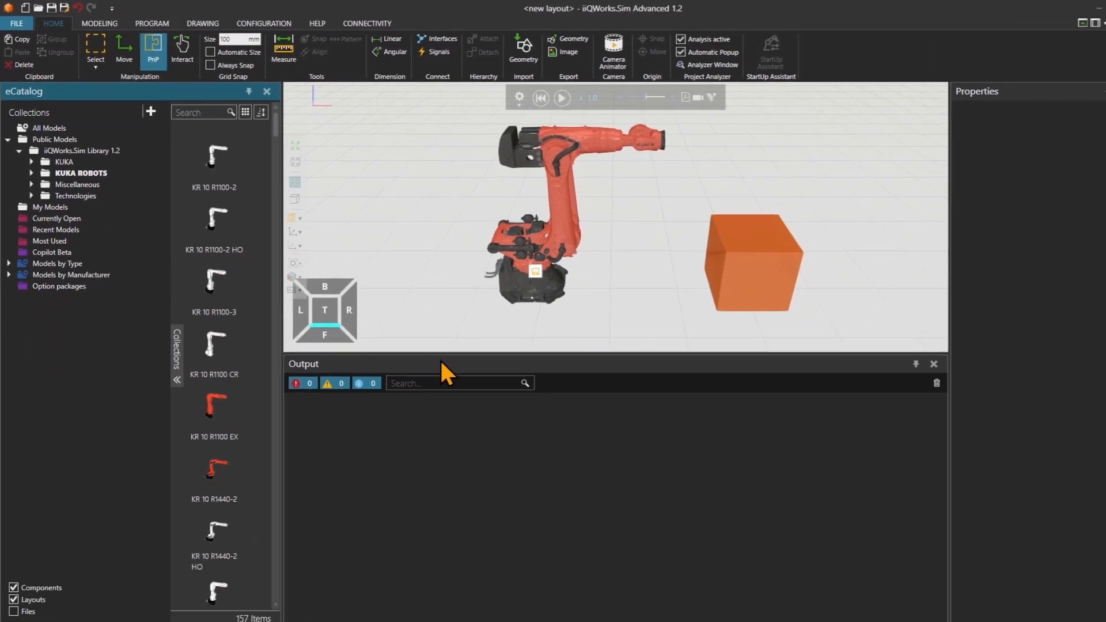
- Rearrange the workspace by moving the Output panel and widening the eCatalog panel, and restore the default window arrangement
left_click_drag(662, 538, 809, 323)
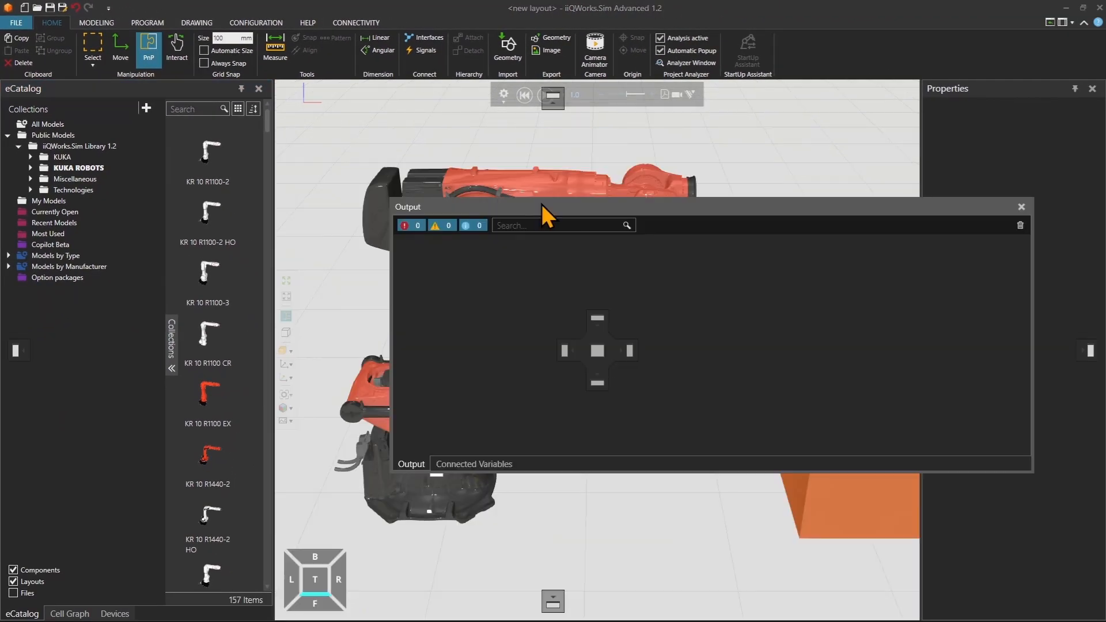
left_click_drag(274, 199, 671, 172)
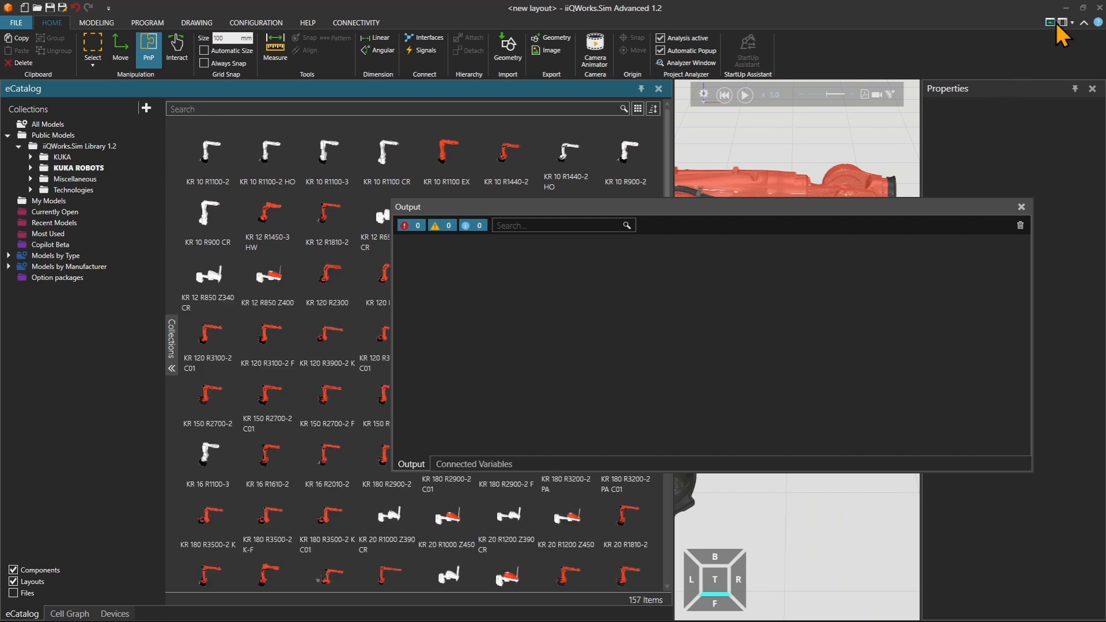
left_click_drag(963, 112, 1083, 357)
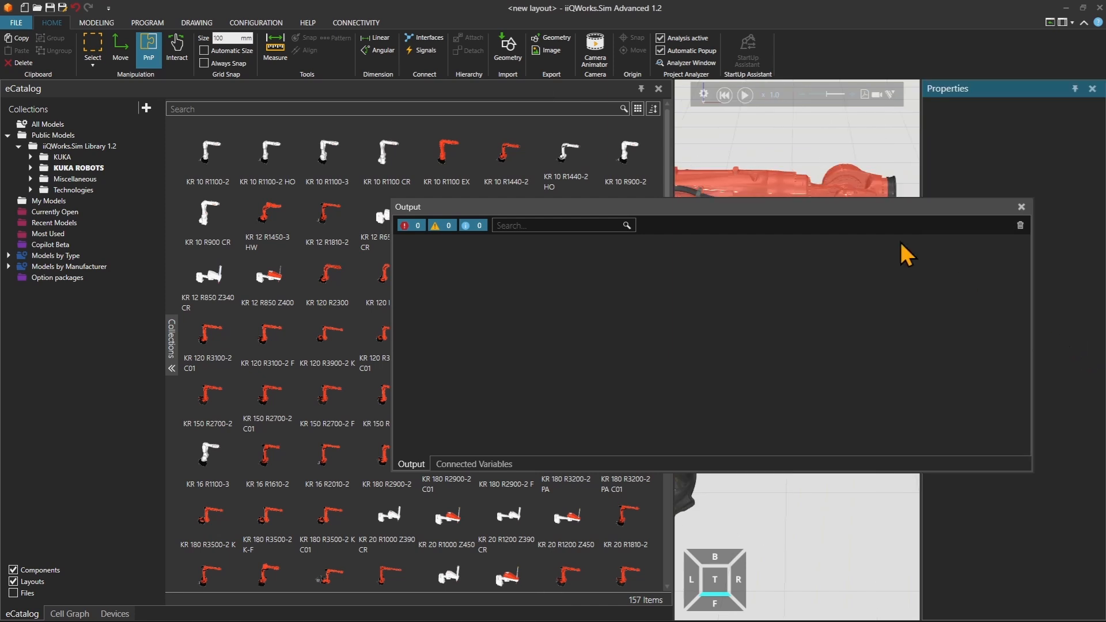
left_click_drag(795, 204, 797, 383)
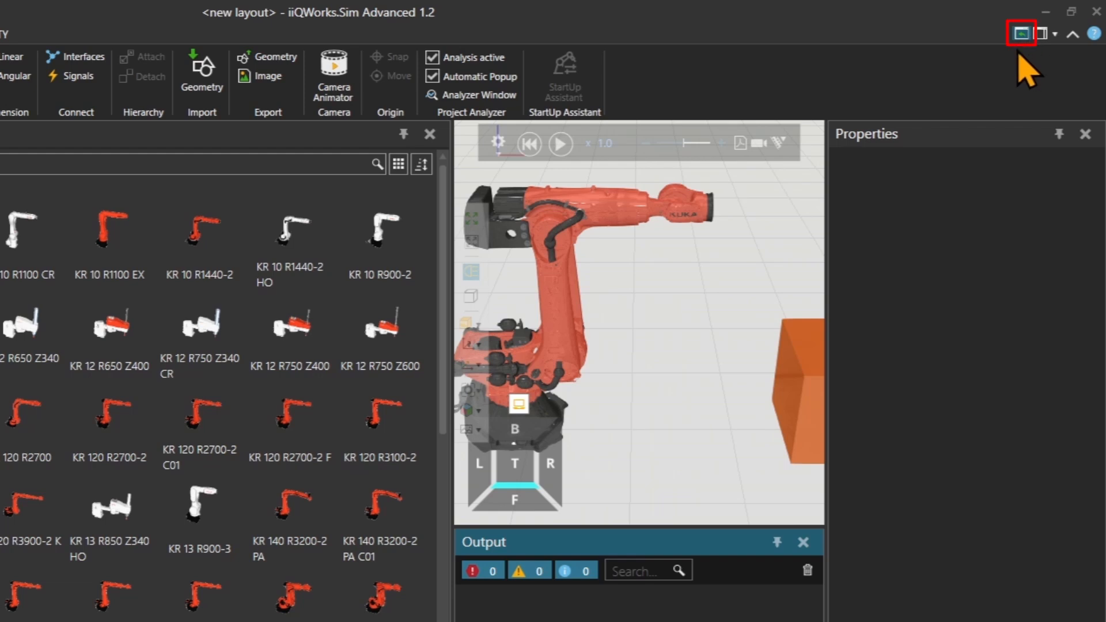
left_click(1021, 36)
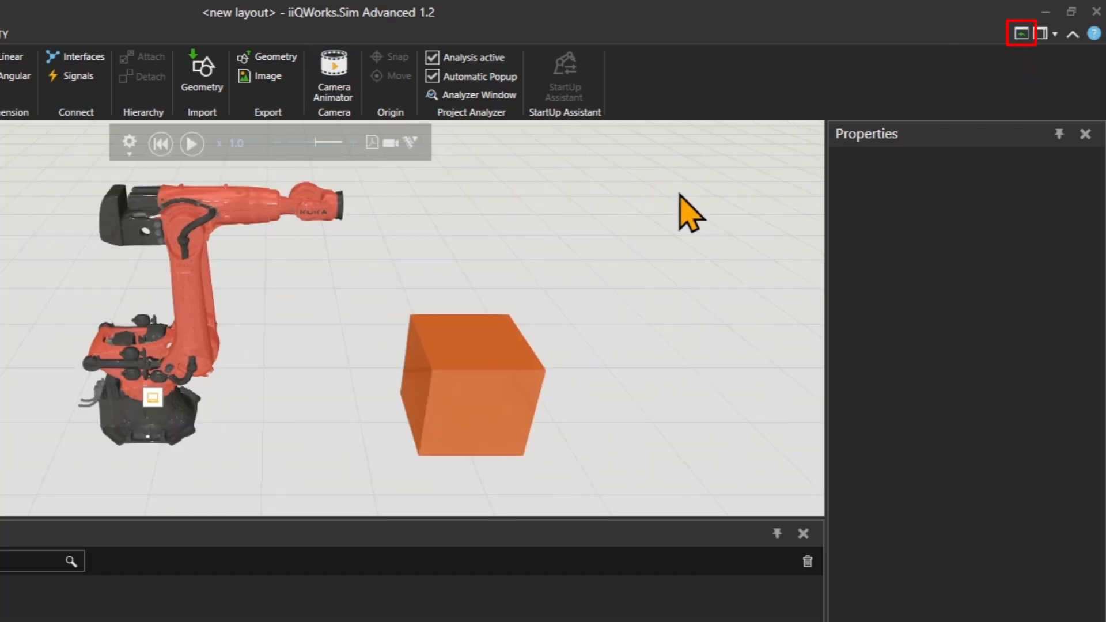
- Show the Breakpoints and Monitoring window panels in the workspace
left_click(1054, 35)
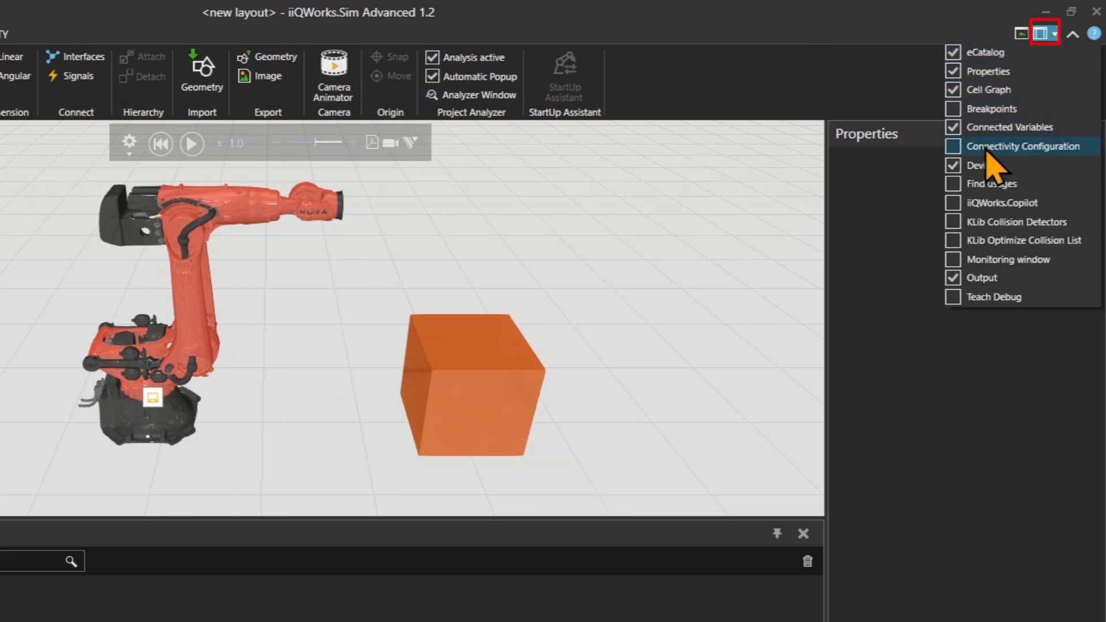
left_click(974, 206)
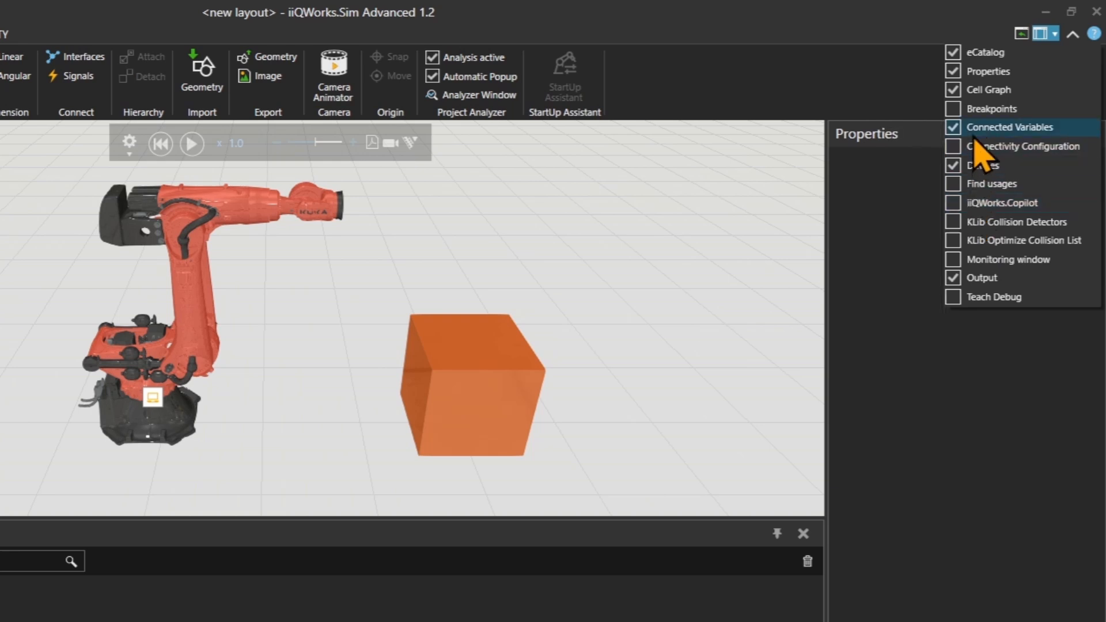
left_click(973, 109)
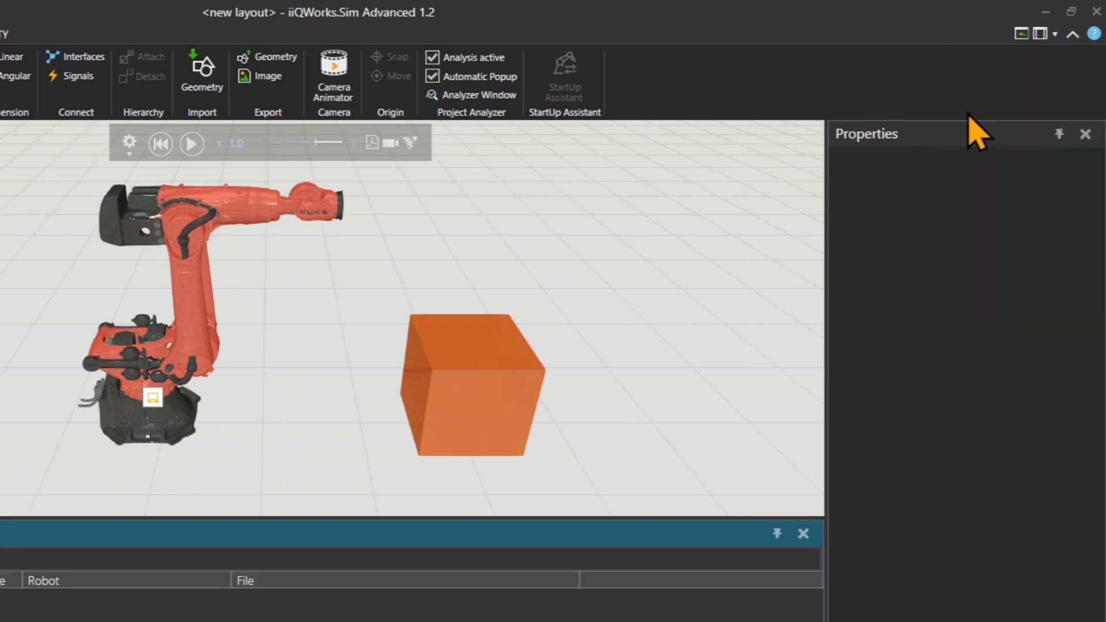
left_click(1052, 35)
left_click(996, 260)
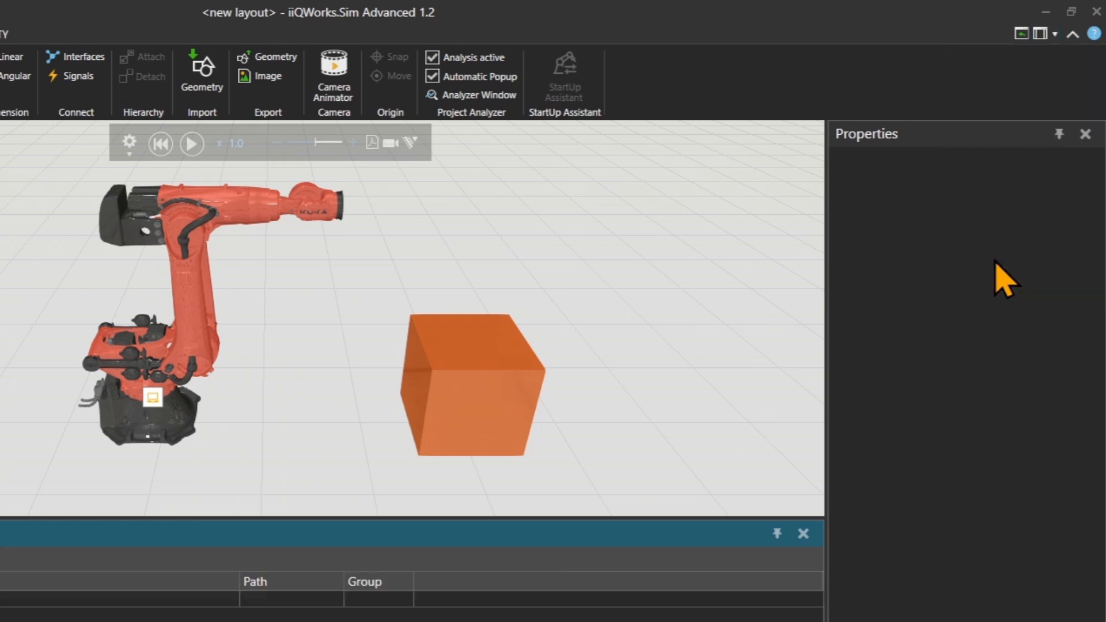
left_click(1053, 34)
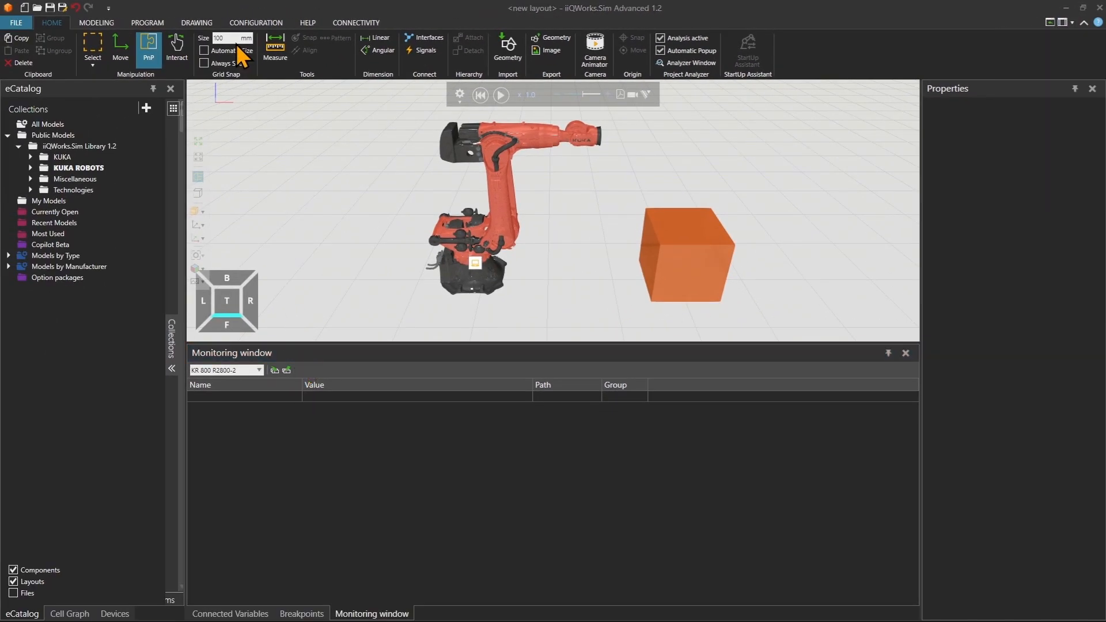
- Switch to the configuration environment and close the I/O Mapping Editor to return to the 3D layout
left_click(245, 23)
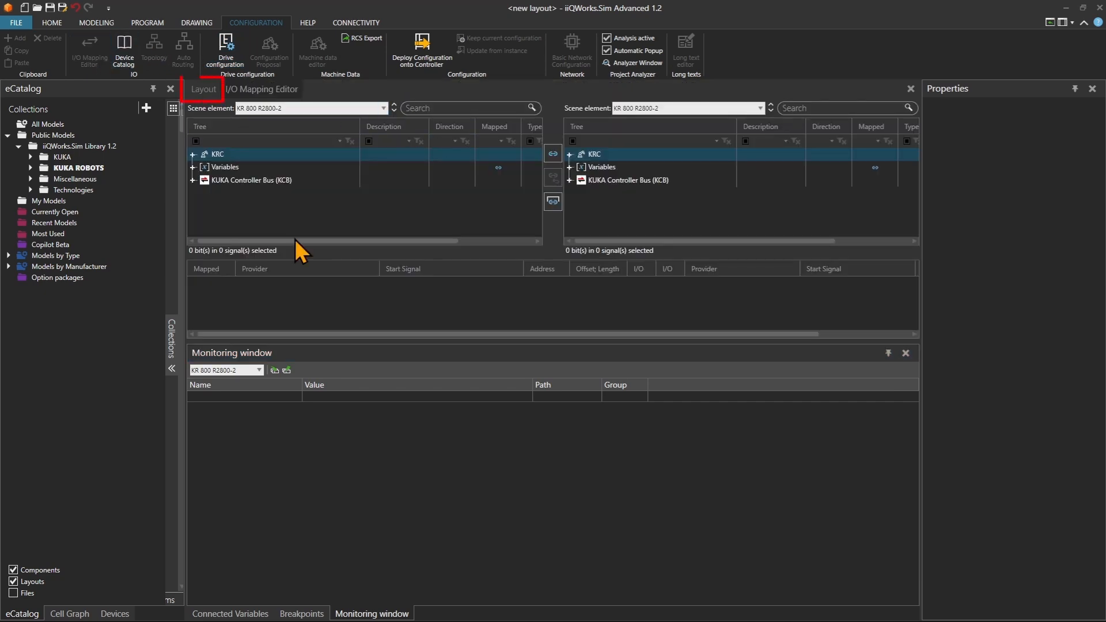
left_click(210, 91)
left_click(243, 91)
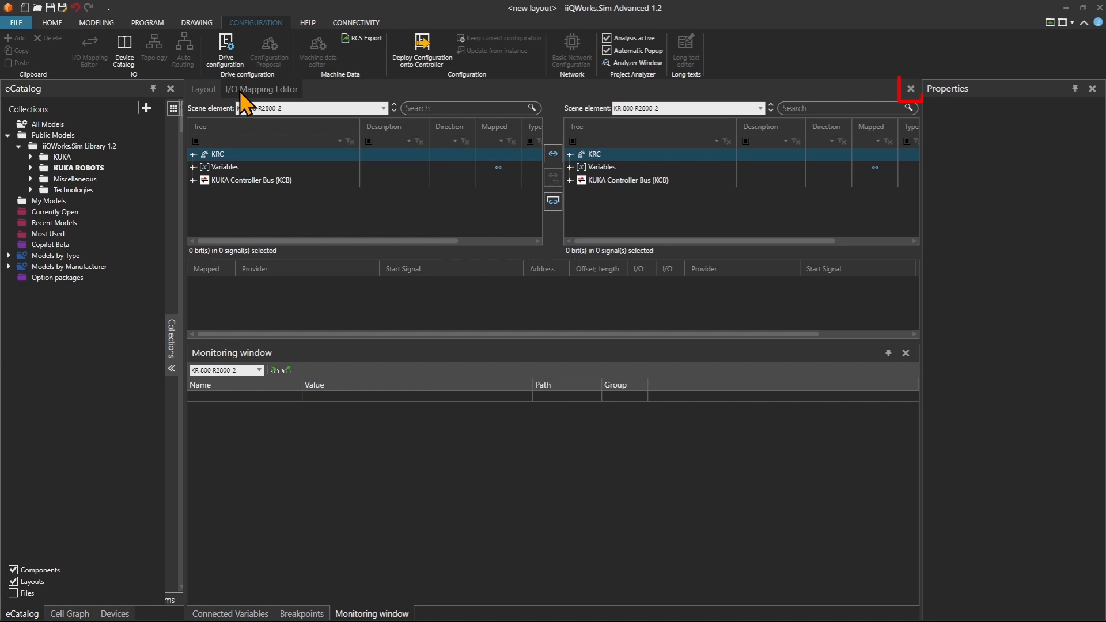
left_click(910, 89)
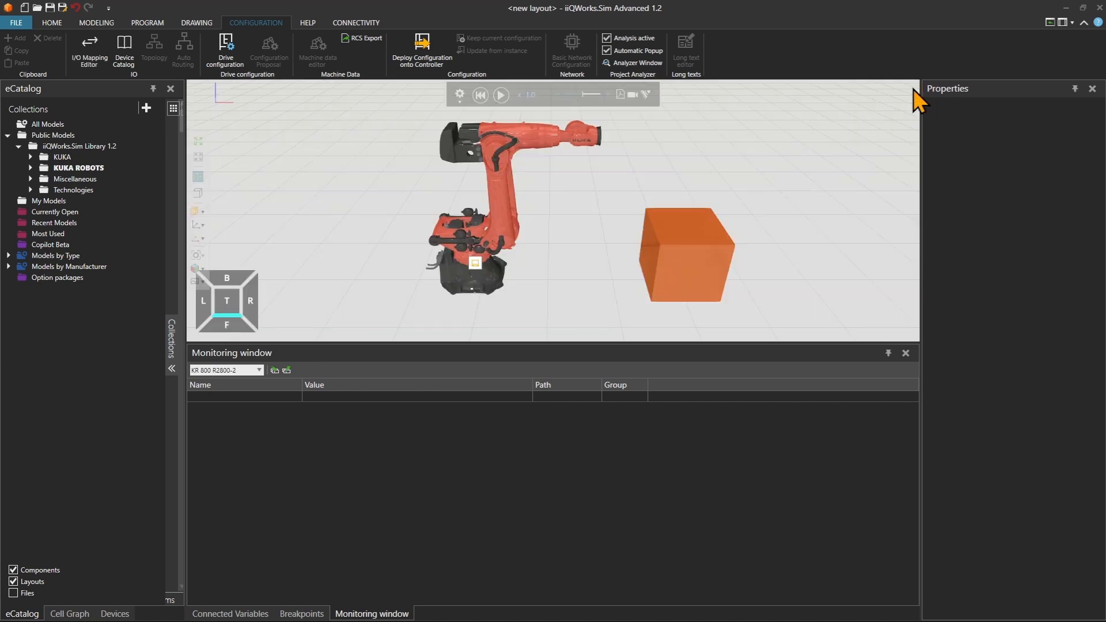
- Enlarge the 3D view by shrinking the Monitoring window, and fill the view with the selected KR 800 R2800-2 robot
left_click(496, 212)
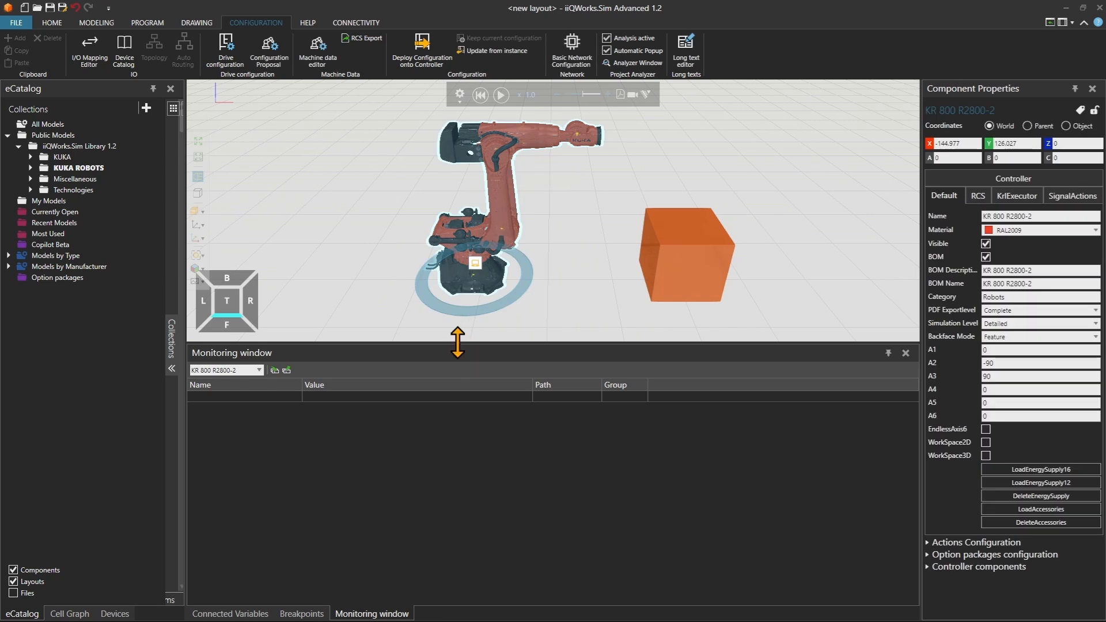
left_click_drag(461, 496, 460, 497)
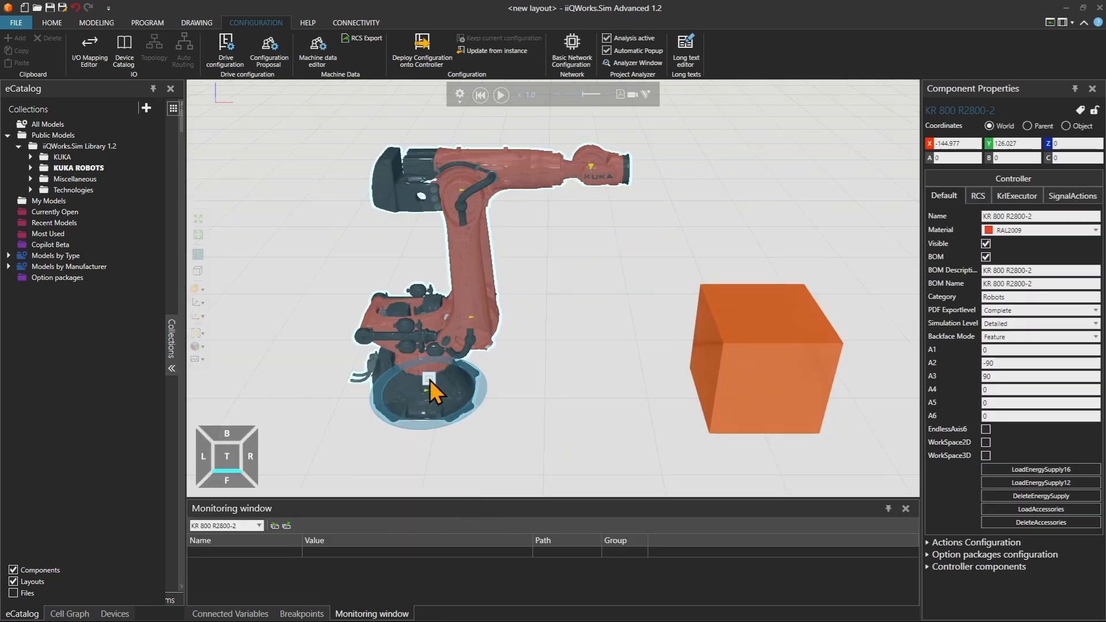
right_click(458, 279)
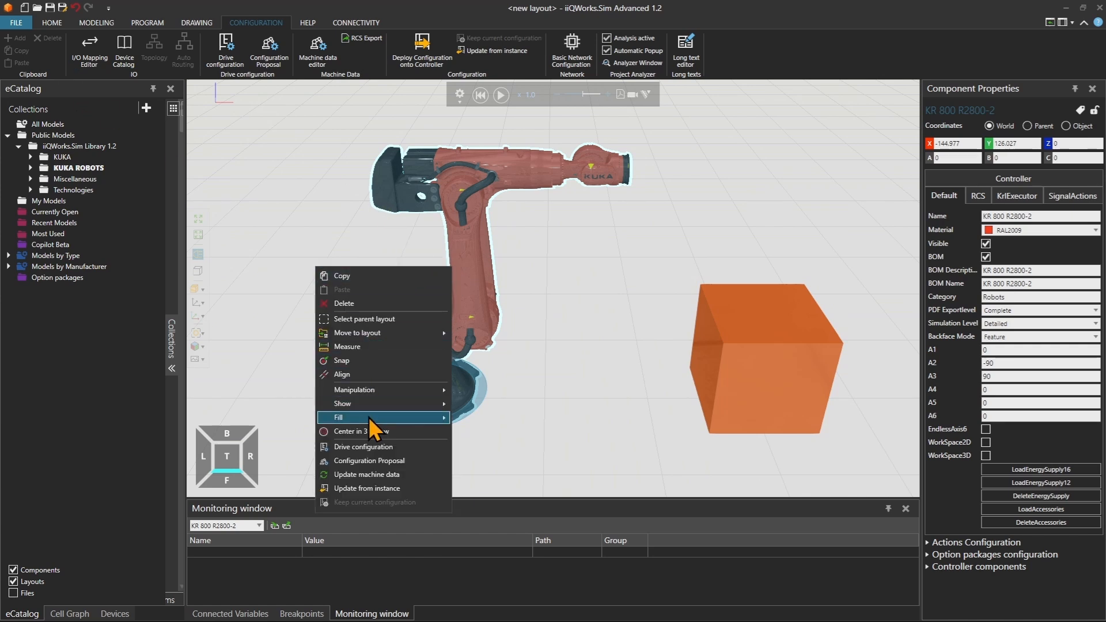
mouse_move(371, 418)
left_click(292, 431)
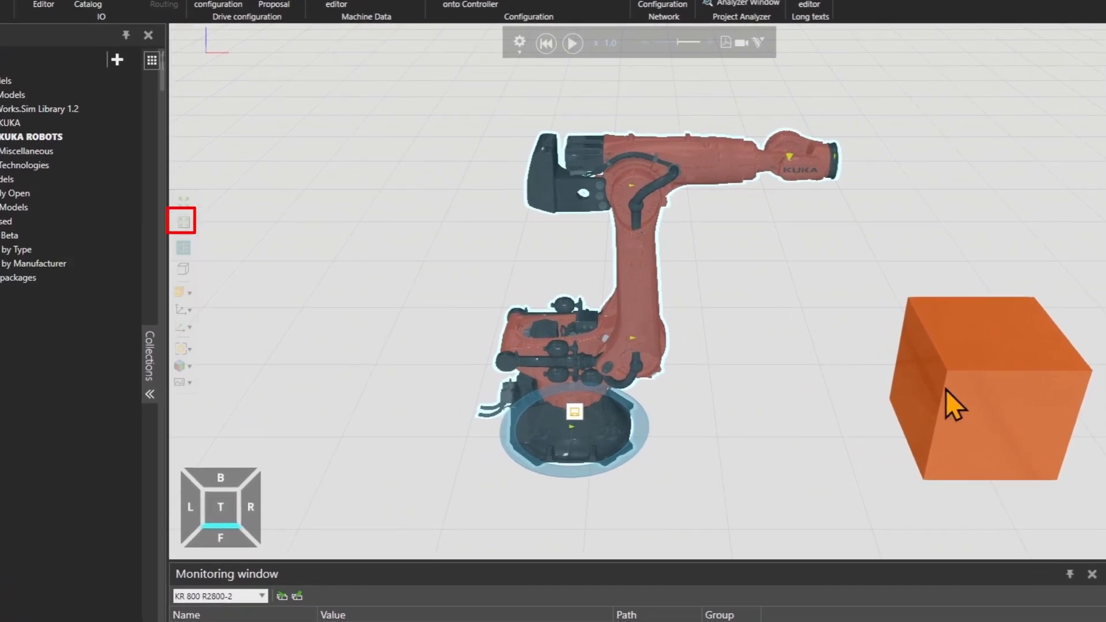
- Fill the 3D view with the orange cube and orbit to a low angle around it
left_click(994, 388)
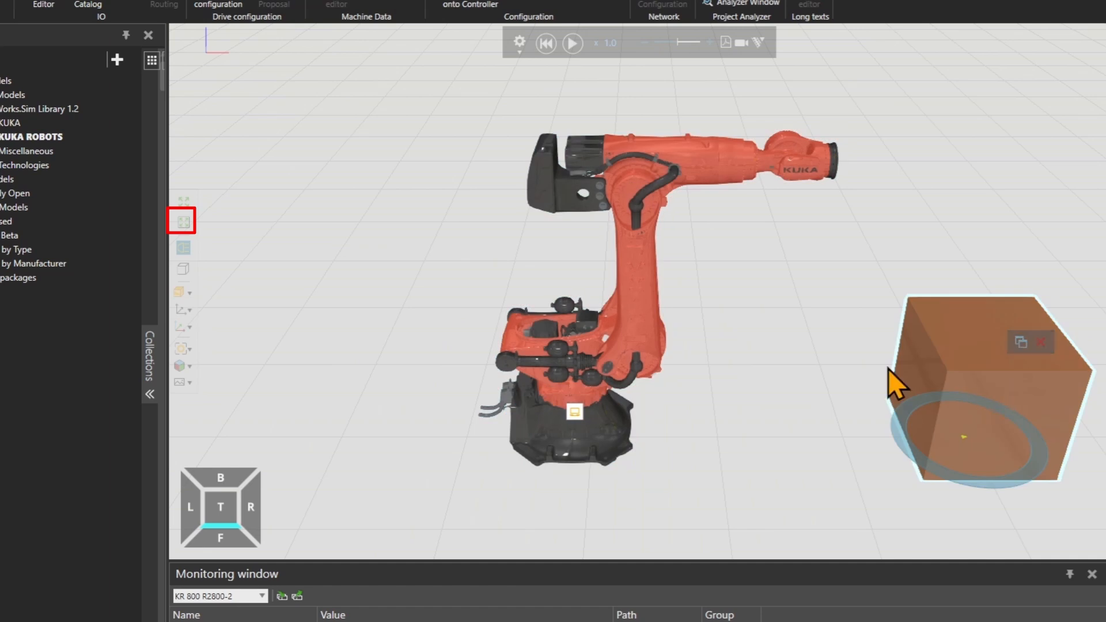
left_click(182, 223)
scroll(292, 259, "down", 3)
right_click_drag(295, 251, 276, 230)
right_click_drag(485, 196, 420, 306)
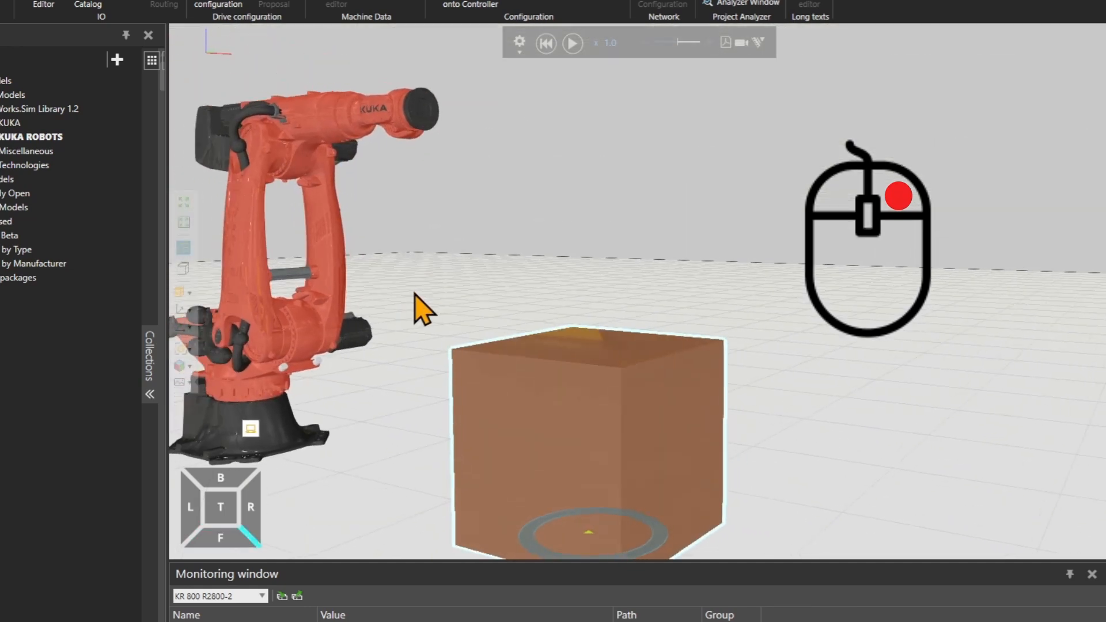
- Select the KR 800 R2800-2 robot and fill the 3D view with it
left_click(306, 308)
right_click(306, 308)
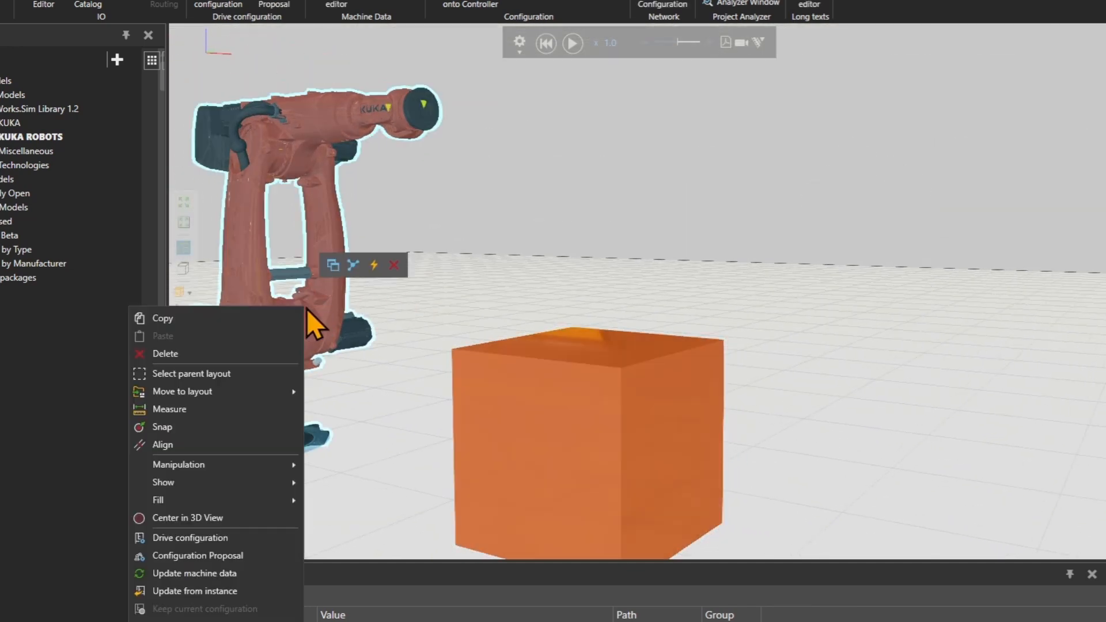
mouse_move(181, 496)
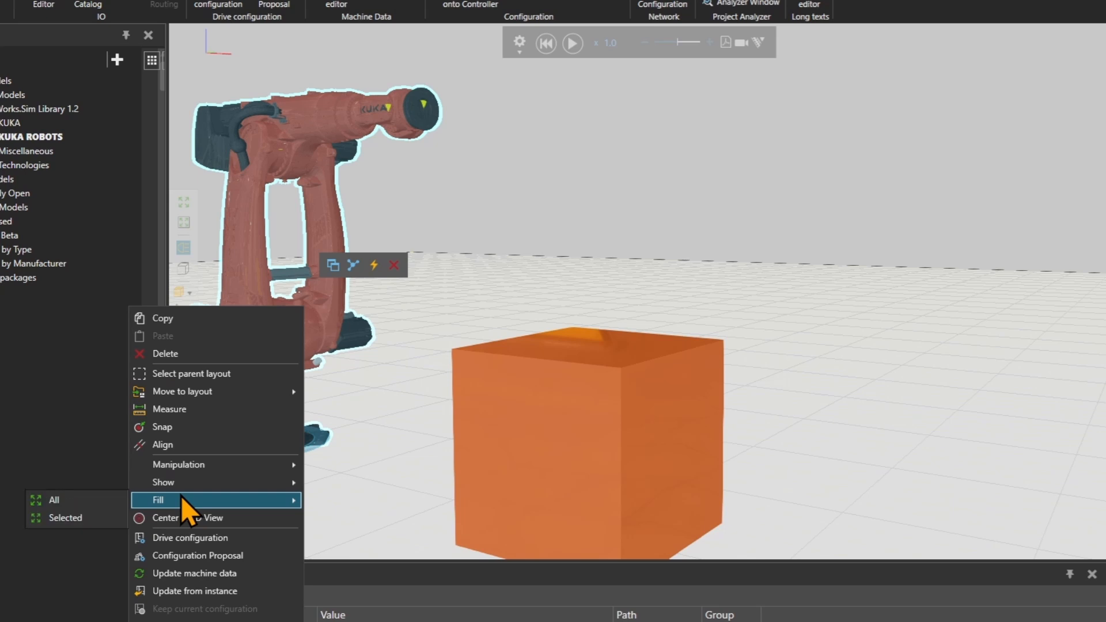
left_click(78, 516)
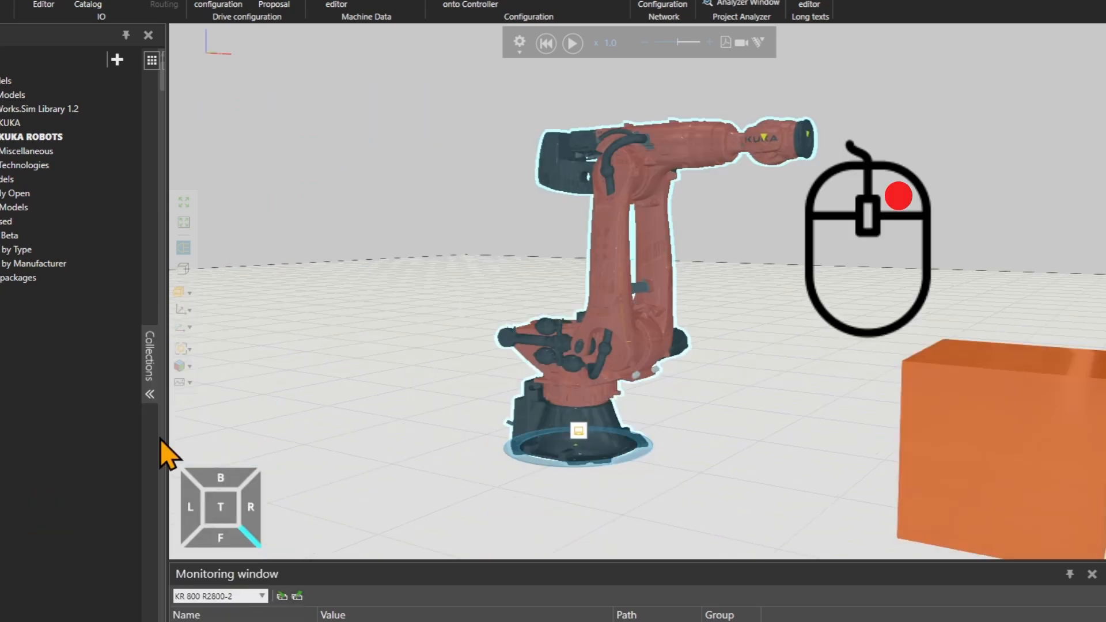
- Examine the robot from different angles and distances by orbiting and zooming the 3D view in and out
scroll(648, 237, "up", 2)
right_click_drag(642, 239, 617, 249)
scroll(652, 233, "up", 5)
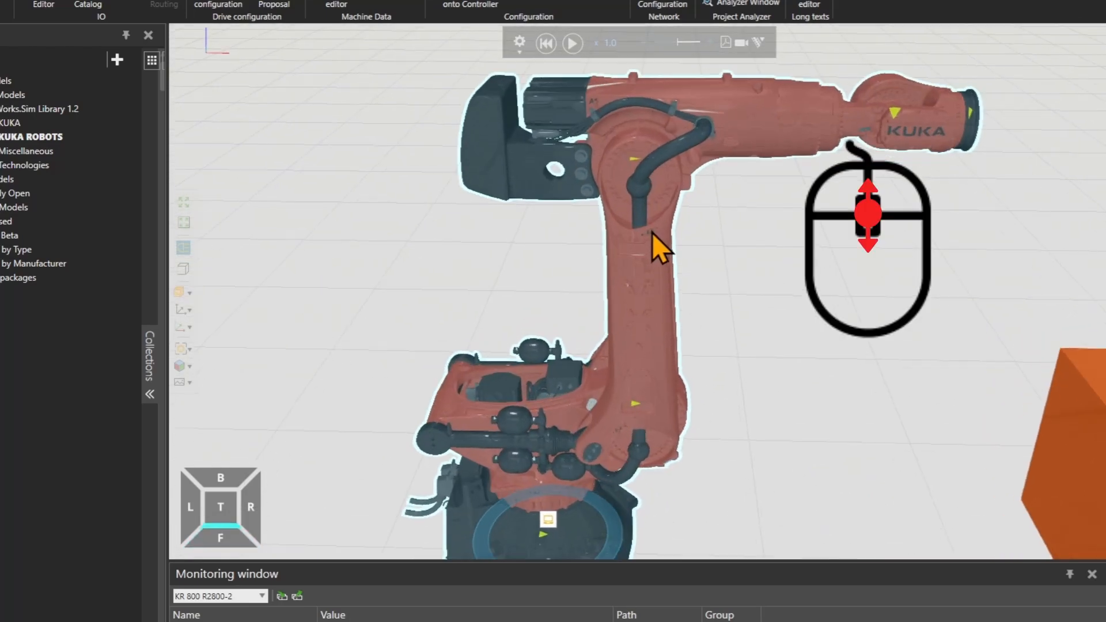
scroll(639, 222, "down", 3)
scroll(652, 232, "up", 6)
scroll(652, 233, "down", 3)
scroll(638, 220, "down", 2)
scroll(652, 233, "up", 6)
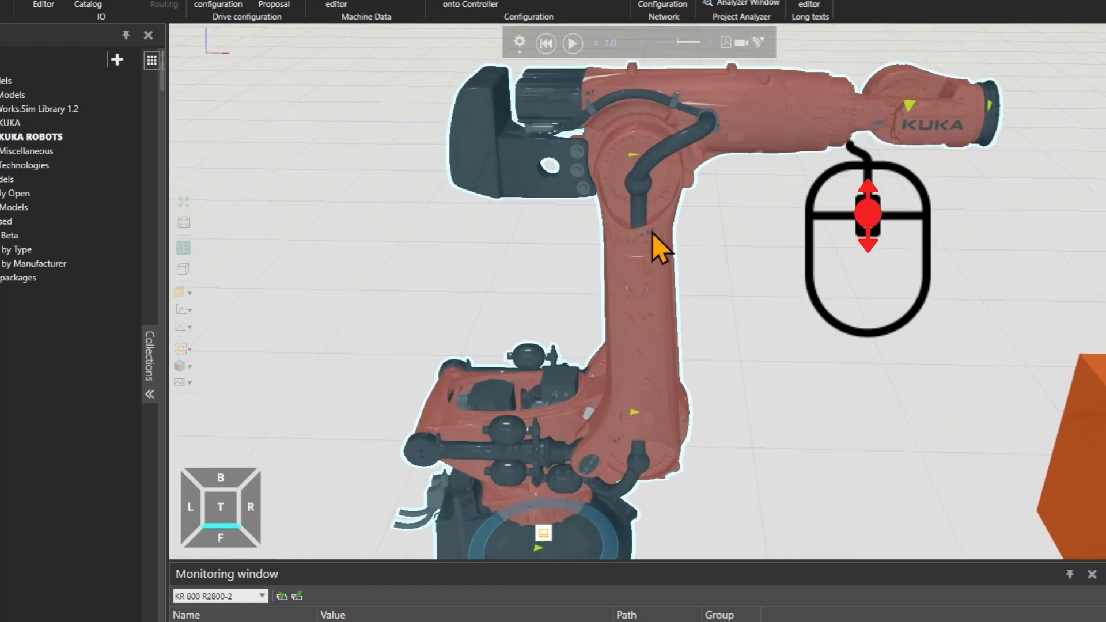
scroll(652, 233, "down", 4)
scroll(638, 220, "down", 3)
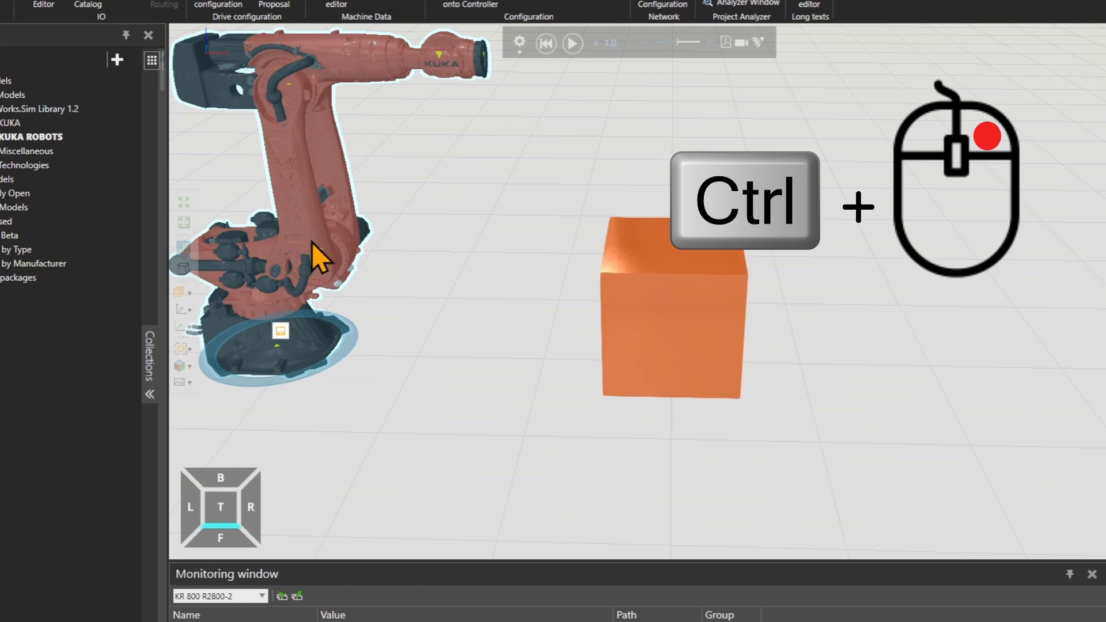
- Centre the 3D view on the KR 800 R2800-2 robot, orbit around to its other side, and adjust the zoom
right_click_drag(312, 242, 703, 317, "ctrl")
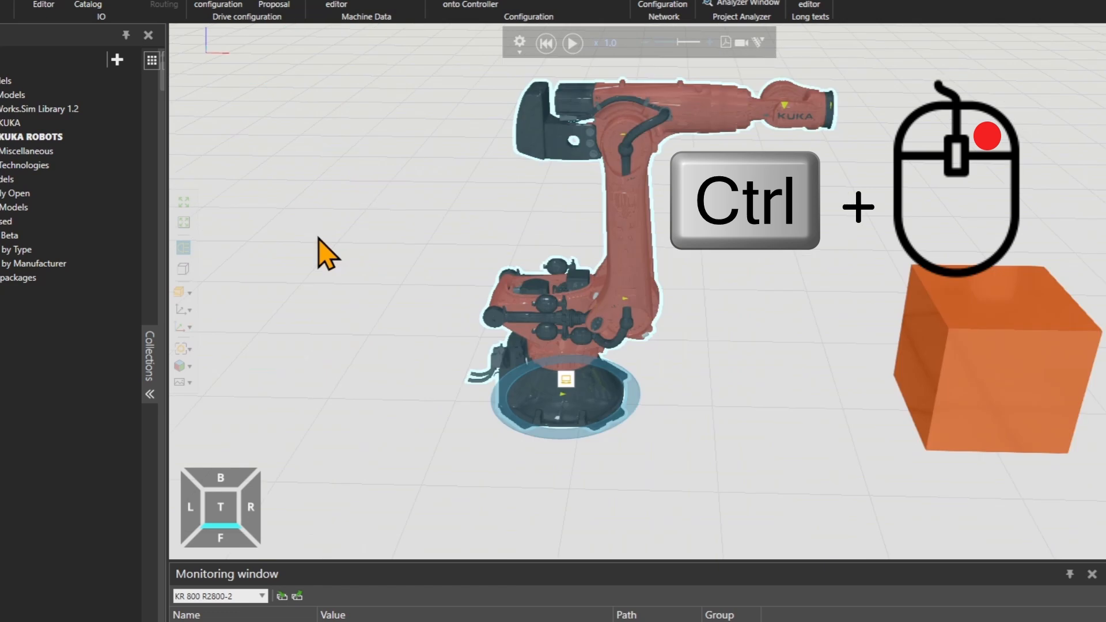
right_click_drag(574, 259, 752, 251)
key("shift")
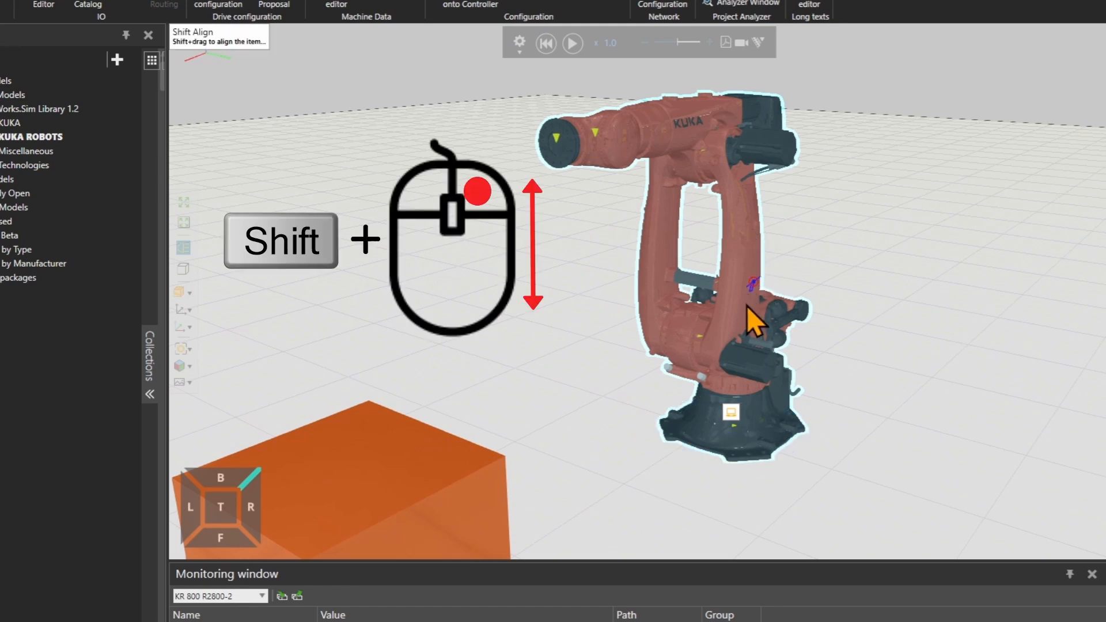
right_click_drag(803, 288, 779, 273, "shift")
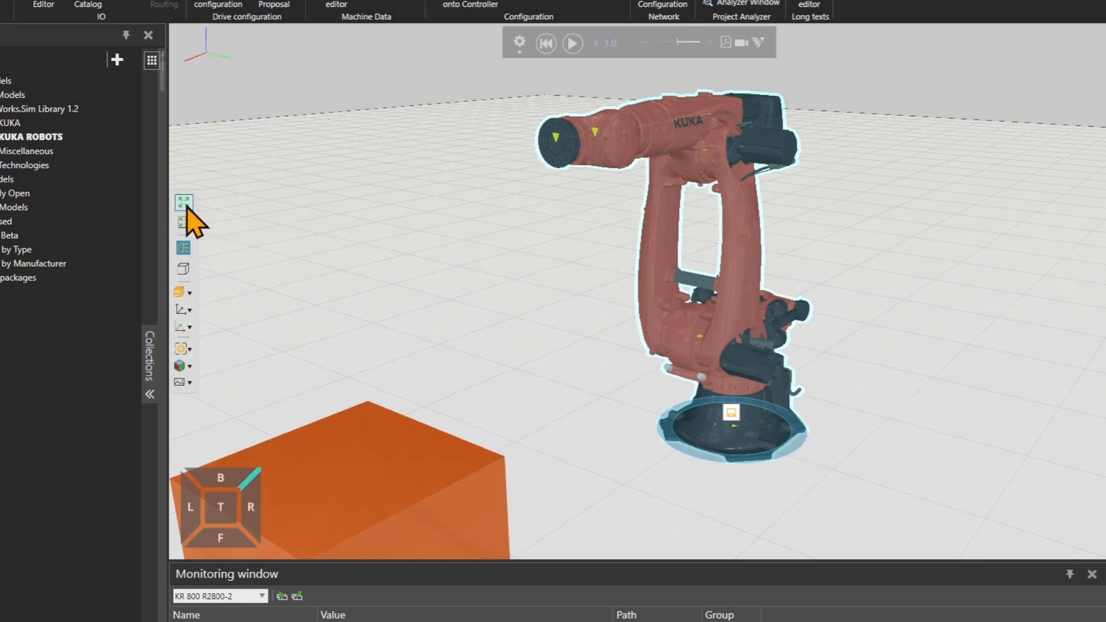
- Fit the whole scene in the 3D view, zoom in on the orange cube, refit everything, and pan and orbit the view
left_click(184, 205)
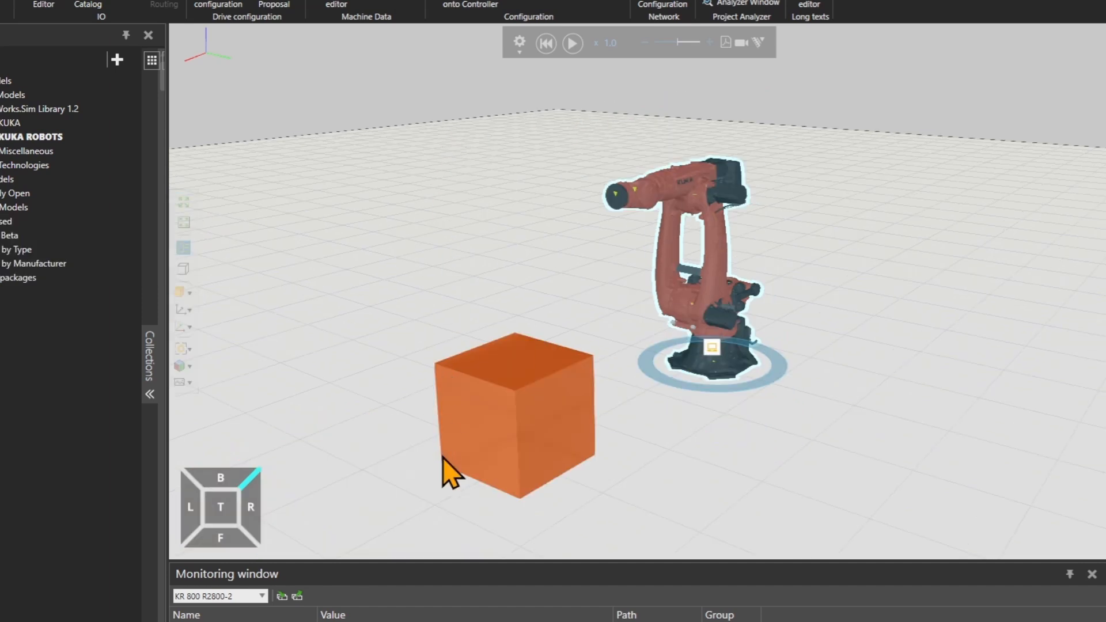
scroll(550, 421, "up", 6)
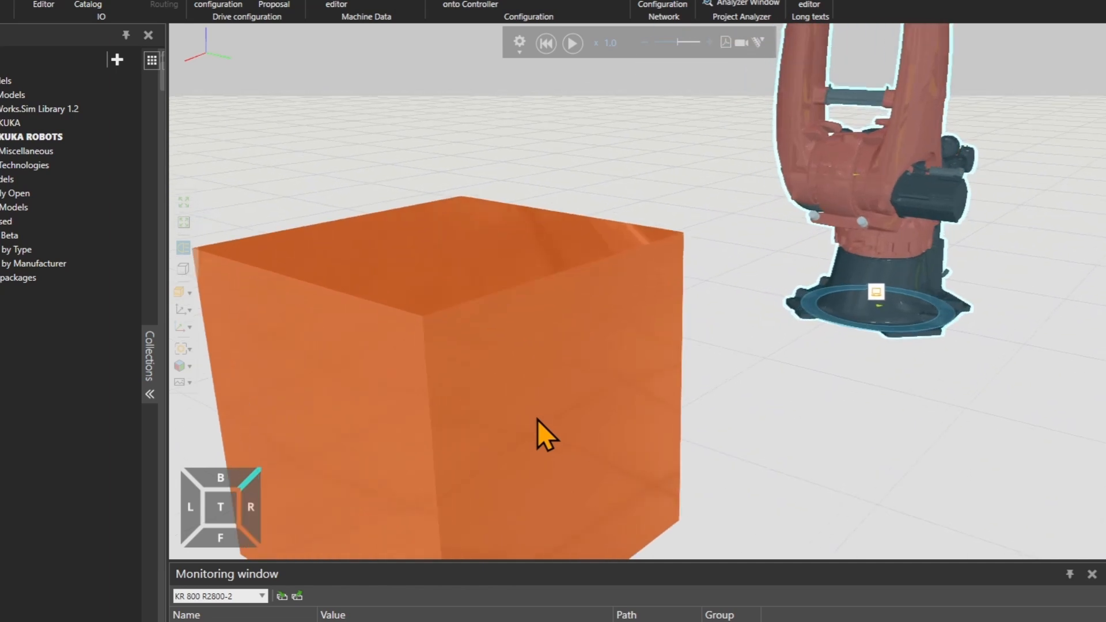
left_click(184, 202)
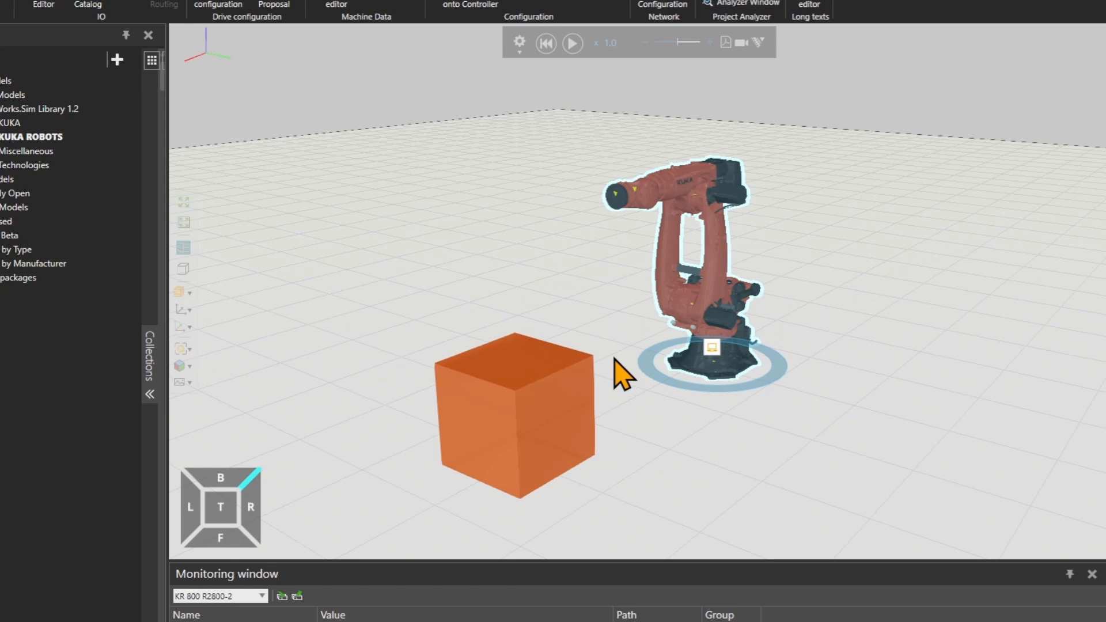
middle_click_drag(614, 359, 740, 343)
right_click_drag(740, 342, 561, 349)
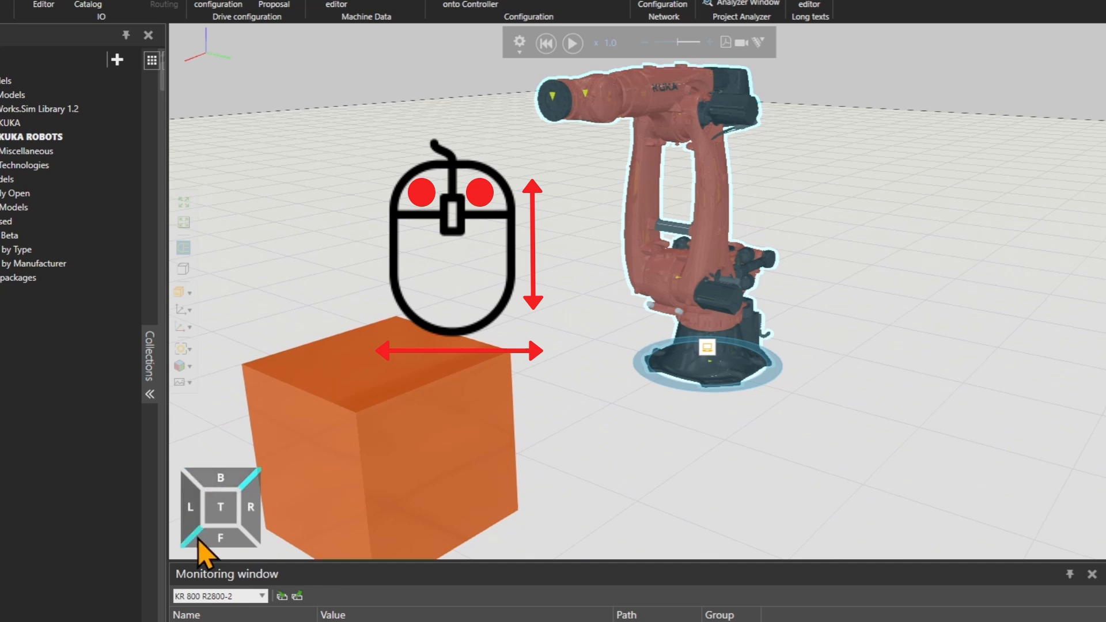
- Inspect the robot and cube from the standard left, right, back, top and front views
left_click(192, 508)
left_click(248, 508)
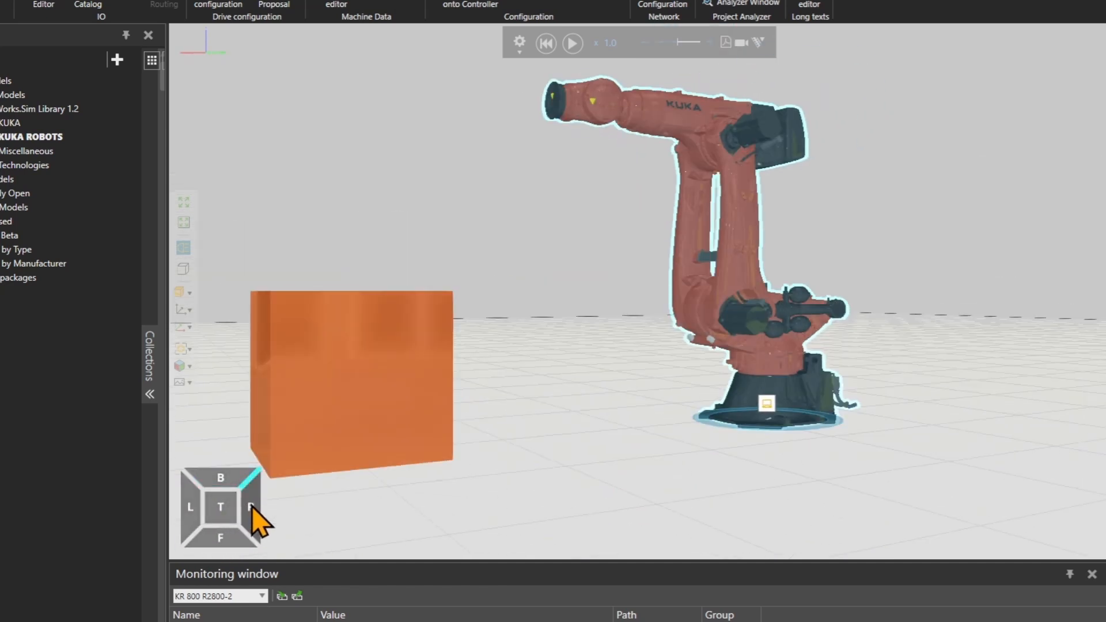
left_click(221, 490)
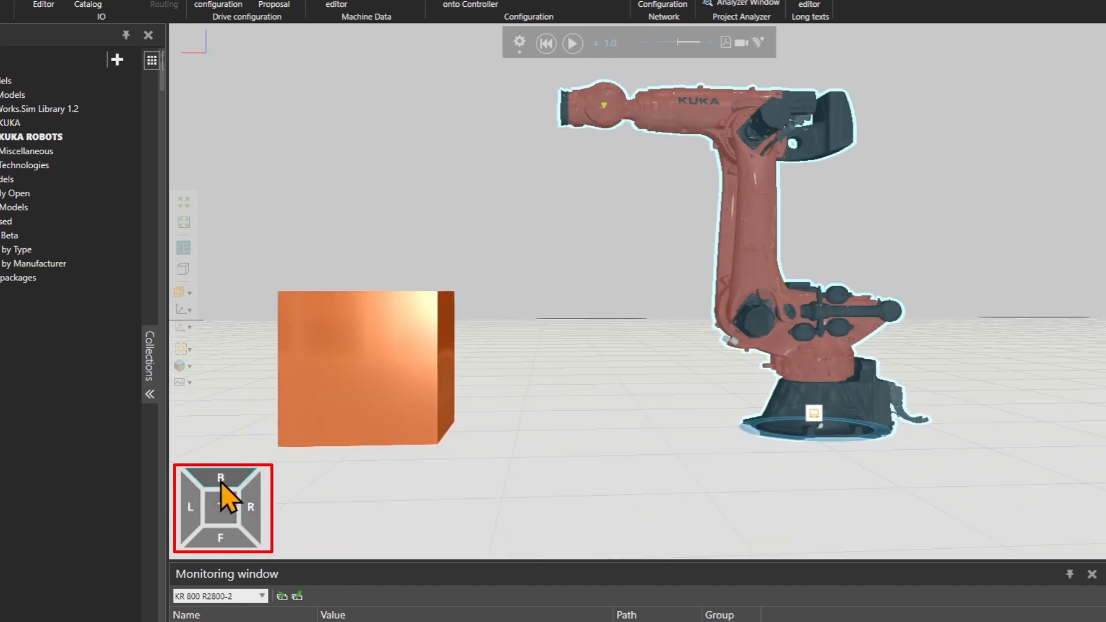
left_click(222, 531)
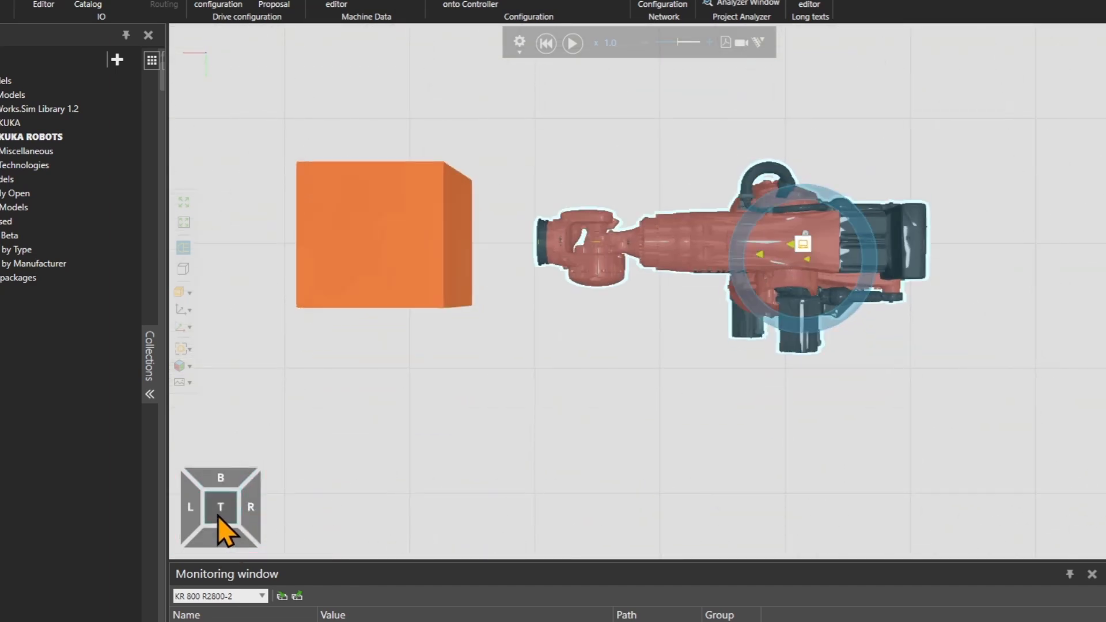
left_click(195, 510)
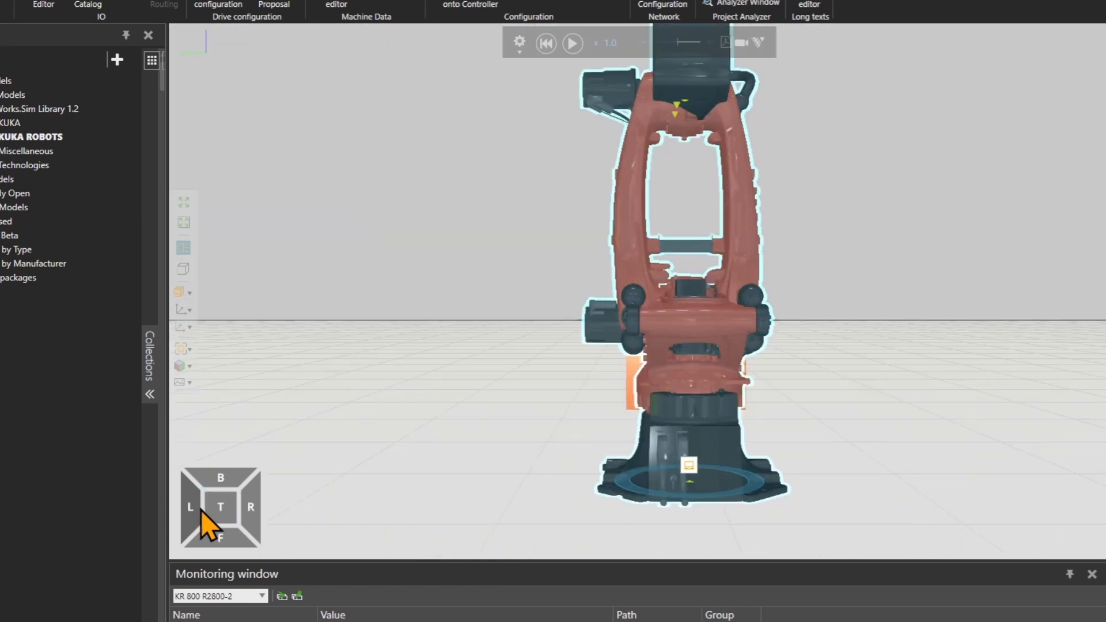
left_click(247, 513)
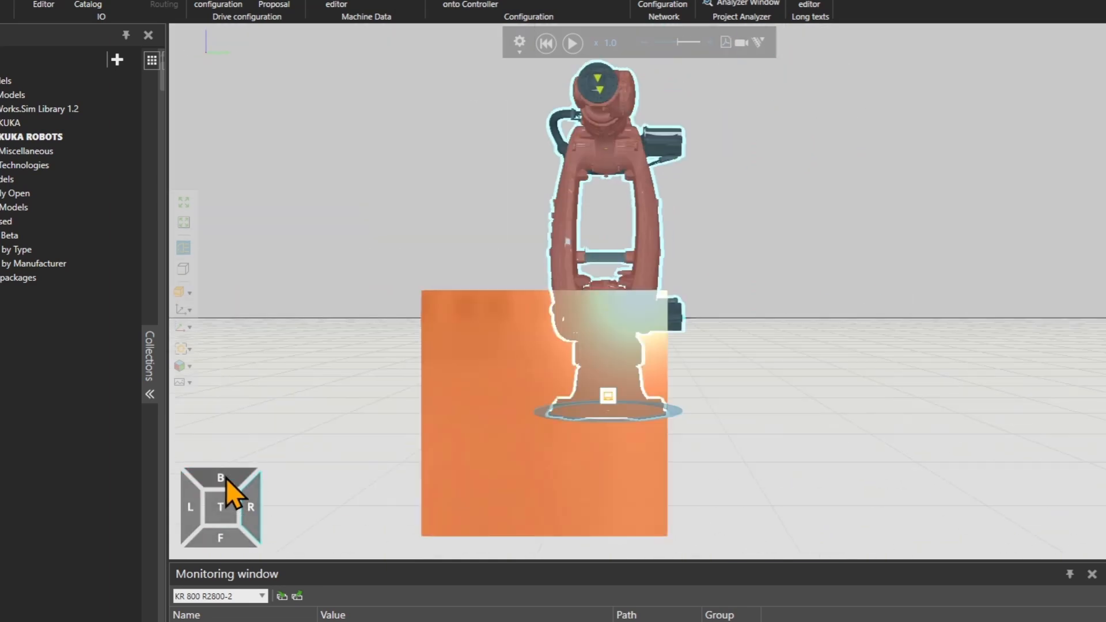
left_click(226, 533)
left_click(222, 485)
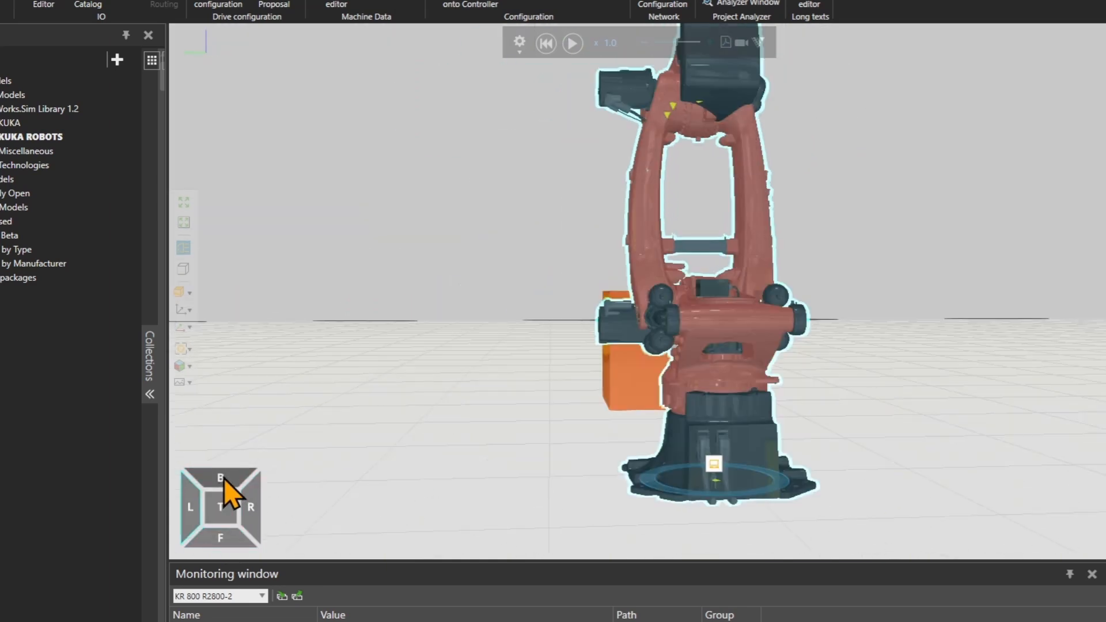
- View the scene from the angled top-back, bottom-front and bottom-back directions, straight from the top, and from the angled top-front direction
left_click(224, 502)
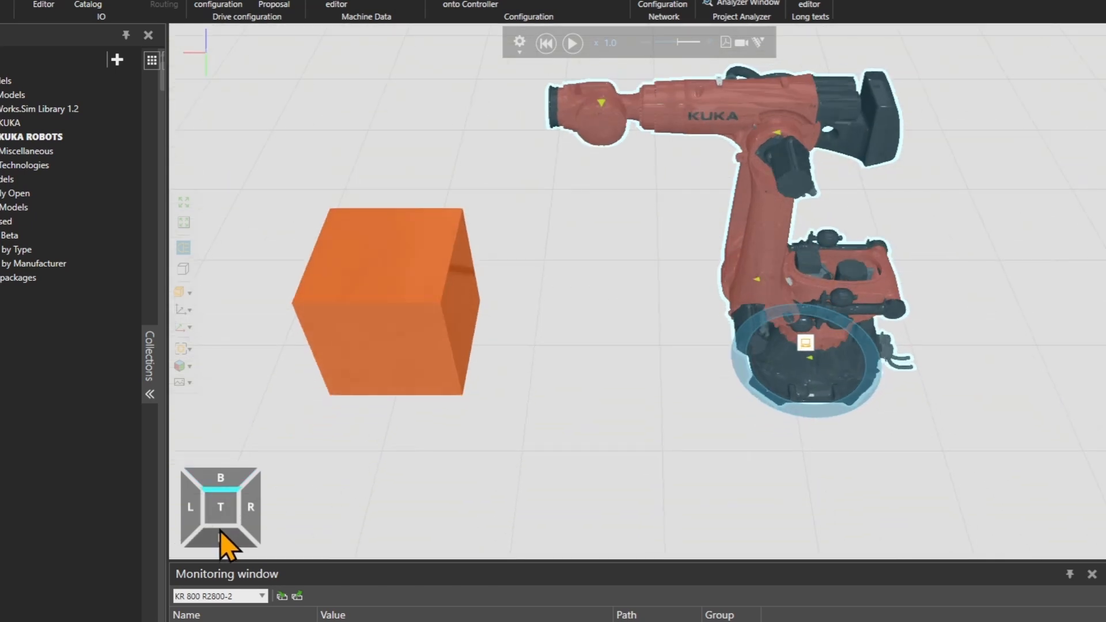
left_click(223, 551)
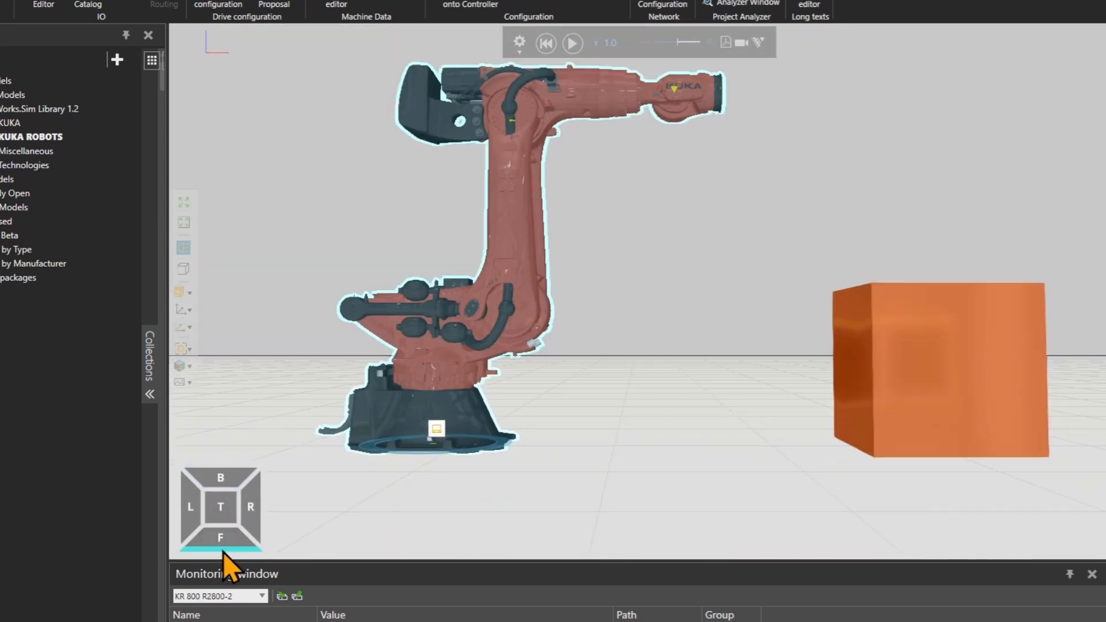
left_click(223, 552)
left_click(233, 469)
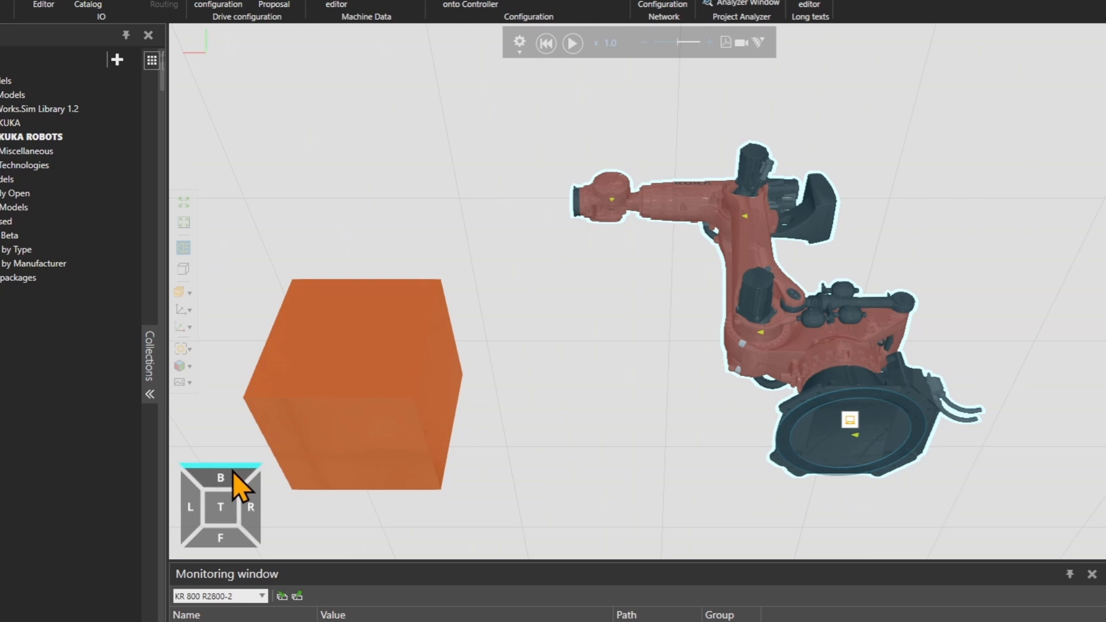
left_click(223, 509)
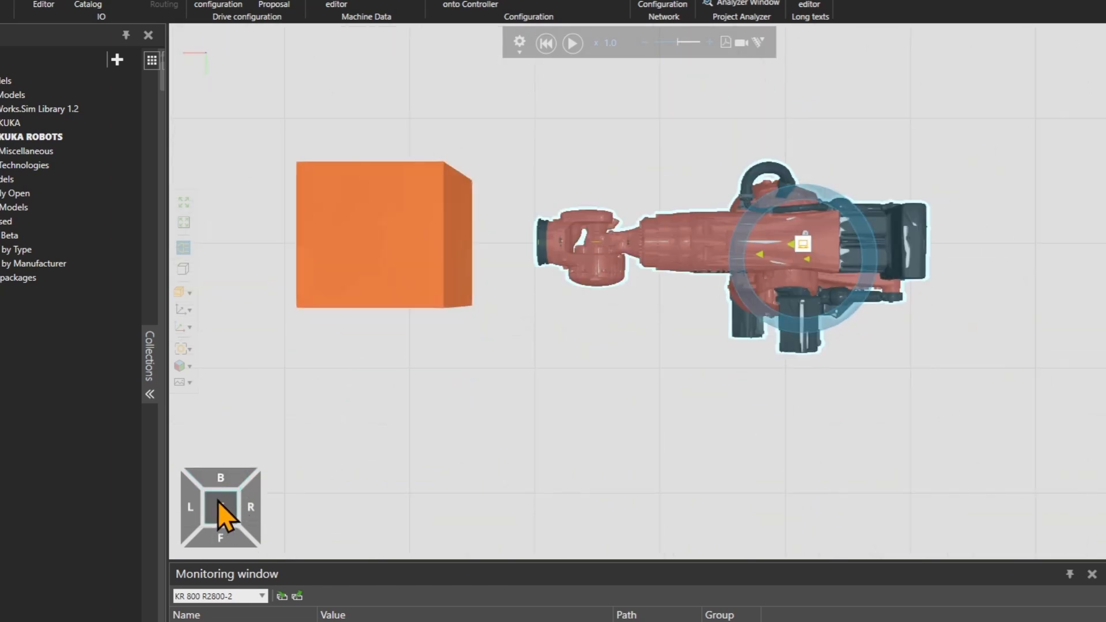
left_click(220, 525)
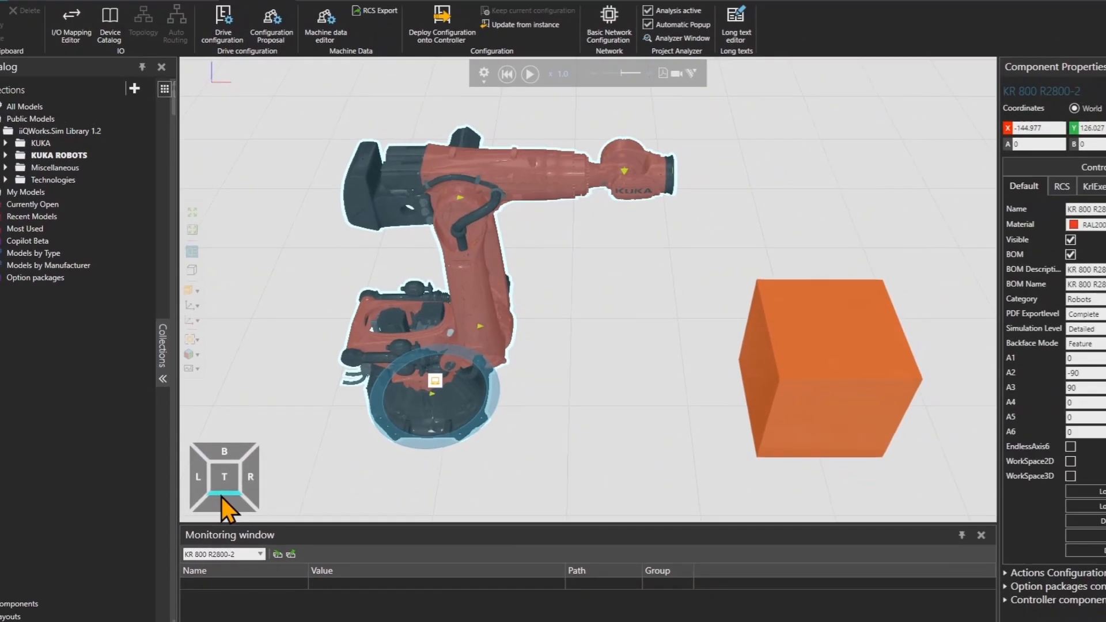